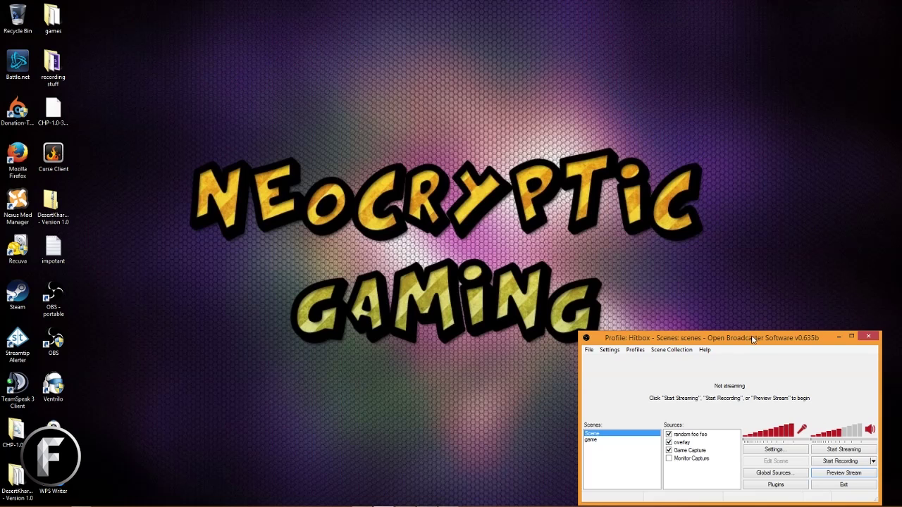
Step: Move and enlarge the OBS window, then start the preview showing the scrolling RANDOM FOO text
{"action": "left_click_drag", "start_coordinate": [753, 340], "coordinate": [349, 72]}
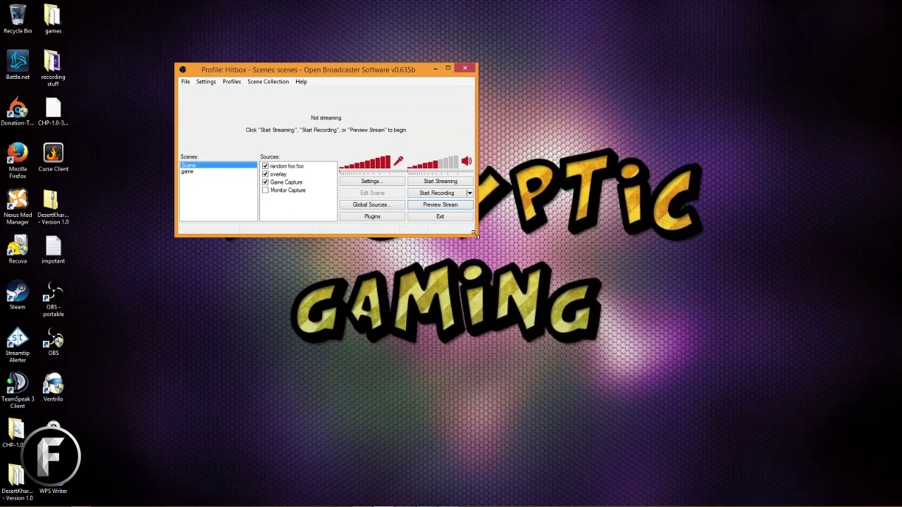
{"action": "left_click_drag", "start_coordinate": [474, 235], "coordinate": [781, 431]}
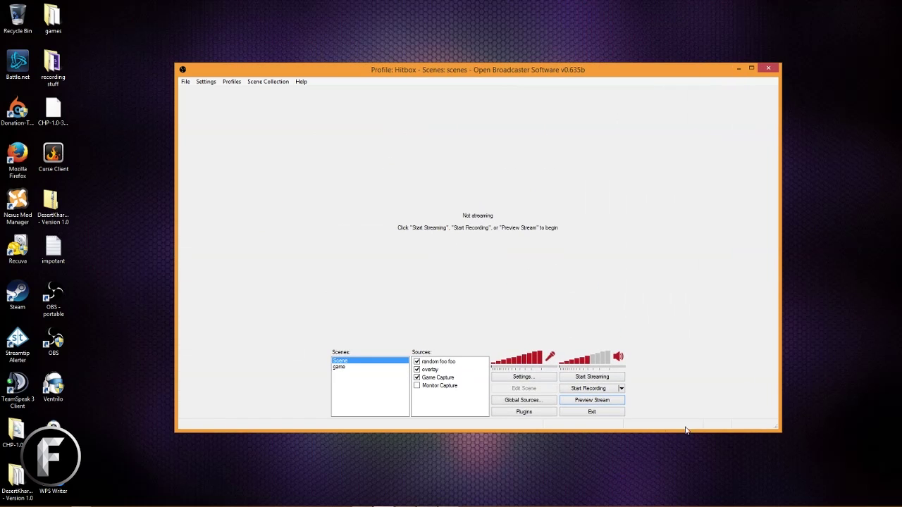
{"action": "left_click", "coordinate": [591, 401]}
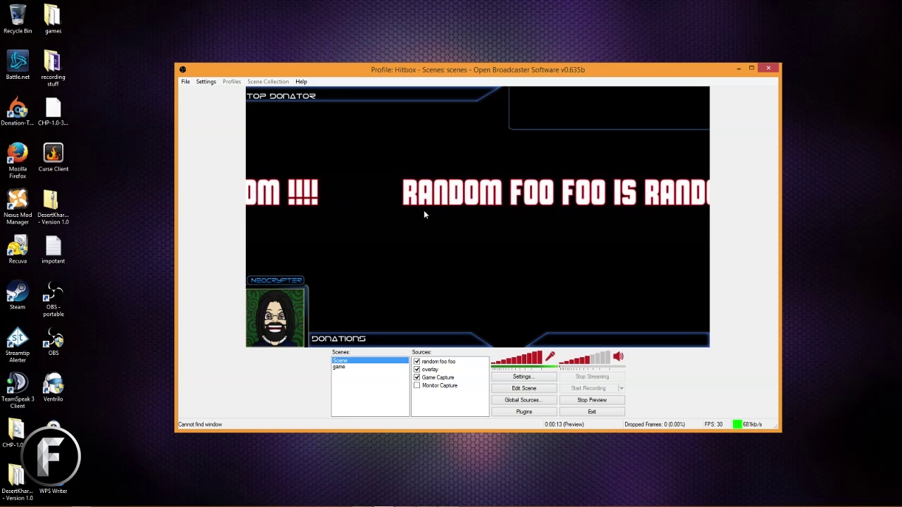
Step: Add a Video Capture Device source named 'cam' to the scene
{"action": "right_click", "coordinate": [450, 405]}
{"action": "mouse_move", "coordinate": [466, 410]}
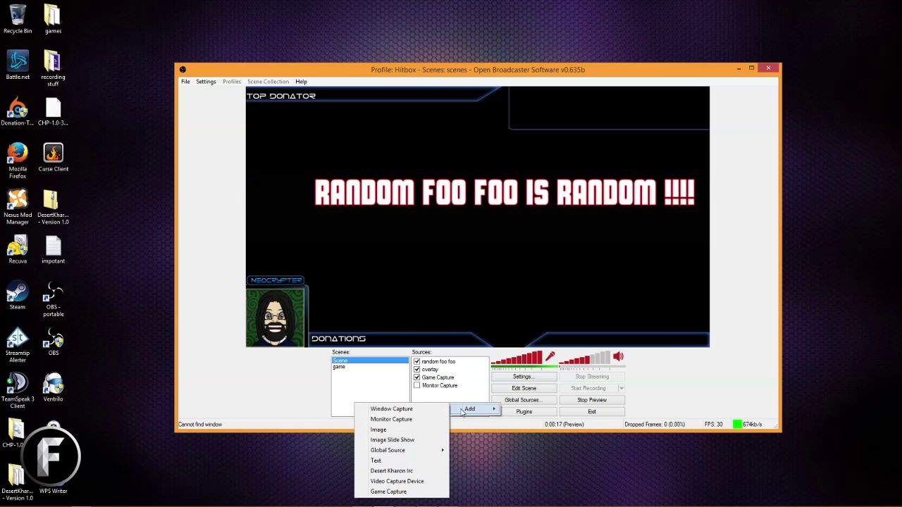
{"action": "left_click", "coordinate": [412, 482]}
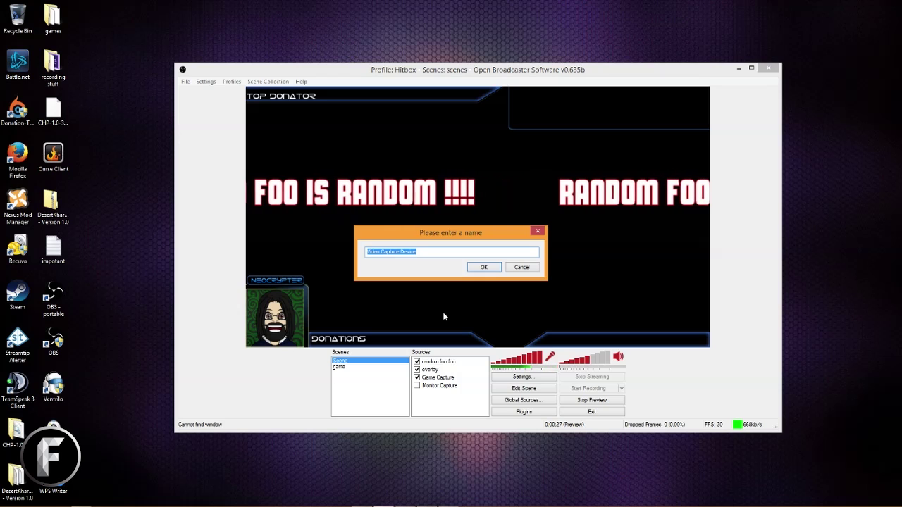
{"action": "type", "text": "cam"}
{"action": "key", "text": "Return"}
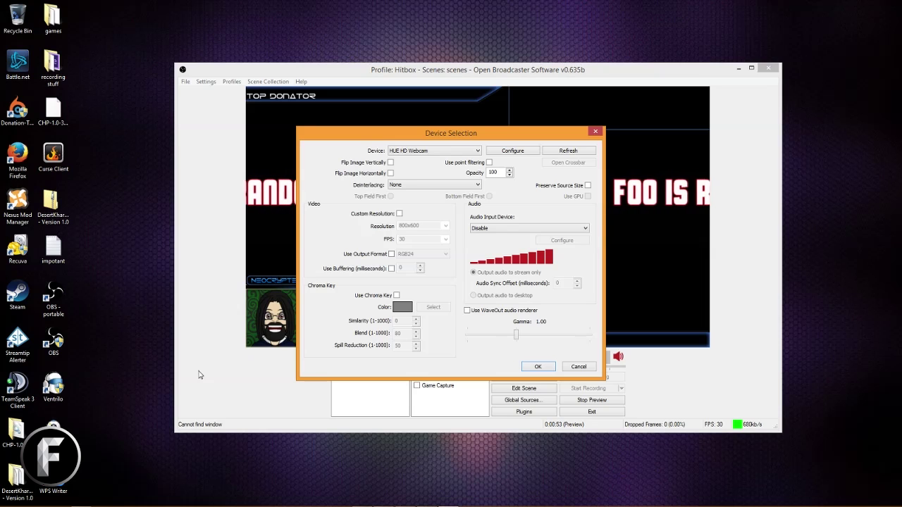
{"action": "left_click_drag", "start_coordinate": [453, 132], "coordinate": [267, 40]}
{"action": "left_click", "coordinate": [255, 60]}
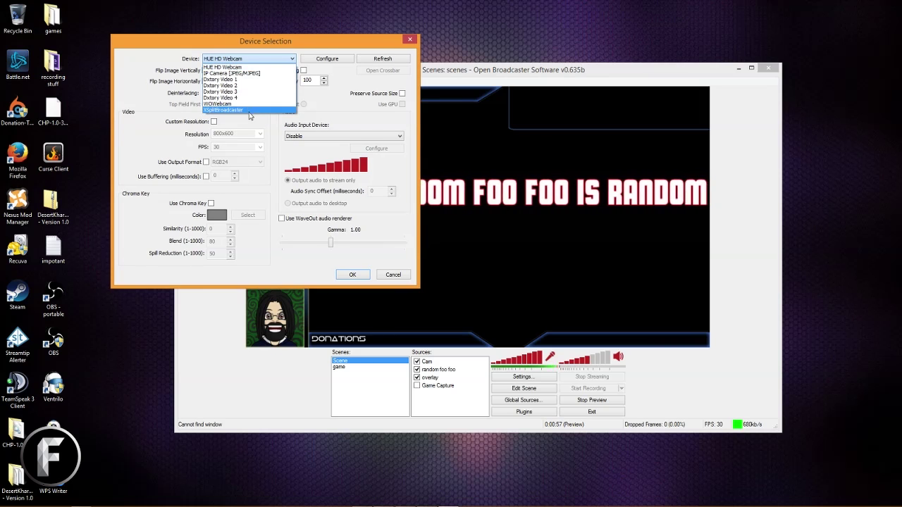
{"action": "left_click", "coordinate": [252, 67]}
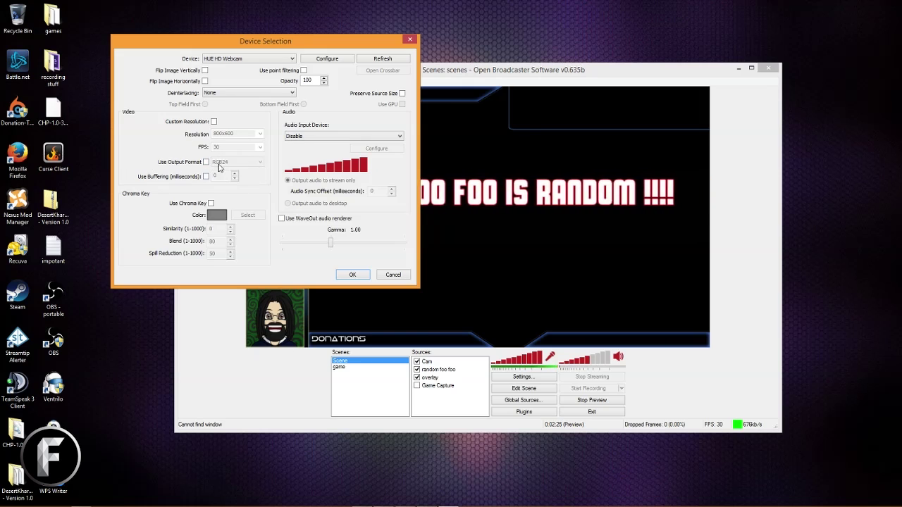
Step: Leave Cam deinterlacing at None, accept its settings, and dismiss the duplicate global source error
{"action": "left_click", "coordinate": [243, 93]}
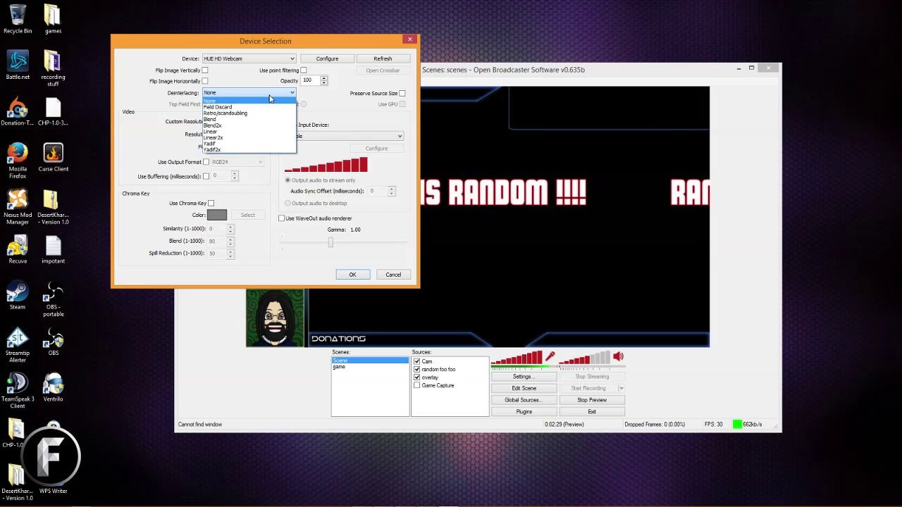
{"action": "left_click", "coordinate": [348, 99]}
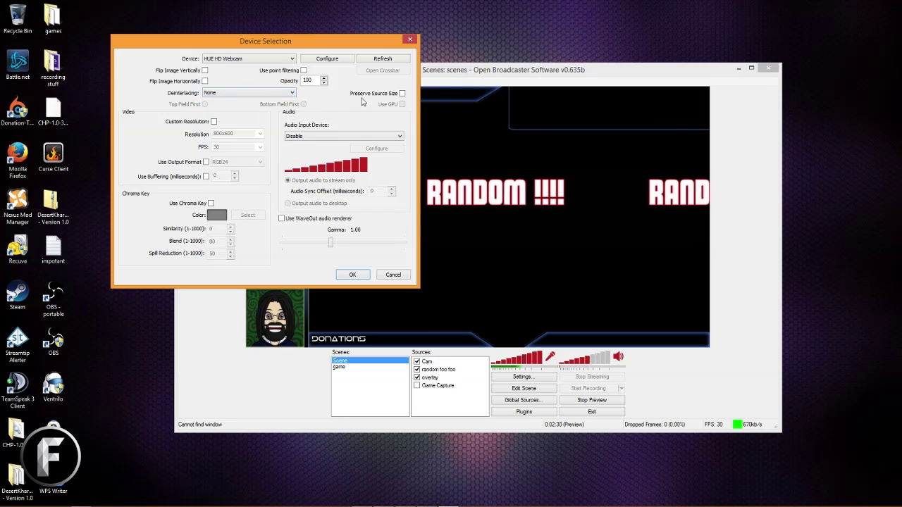
{"action": "left_click", "coordinate": [327, 59]}
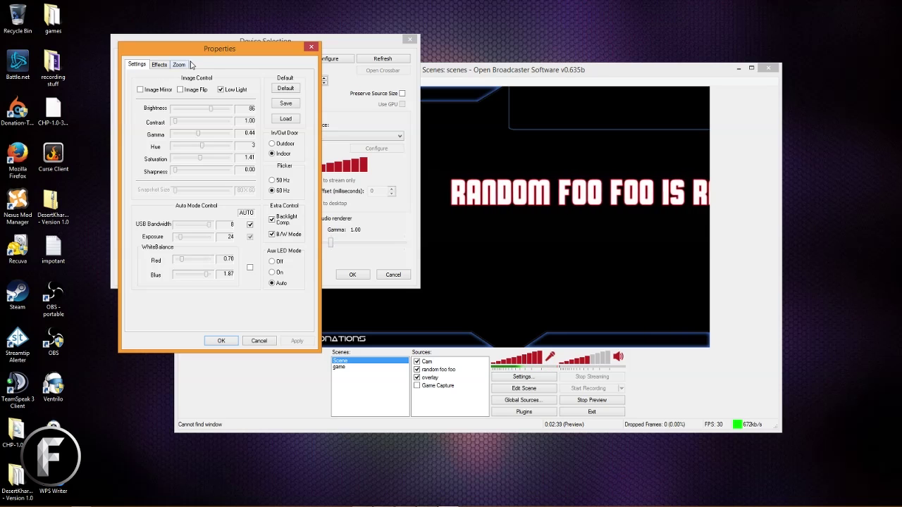
{"action": "left_click", "coordinate": [220, 340]}
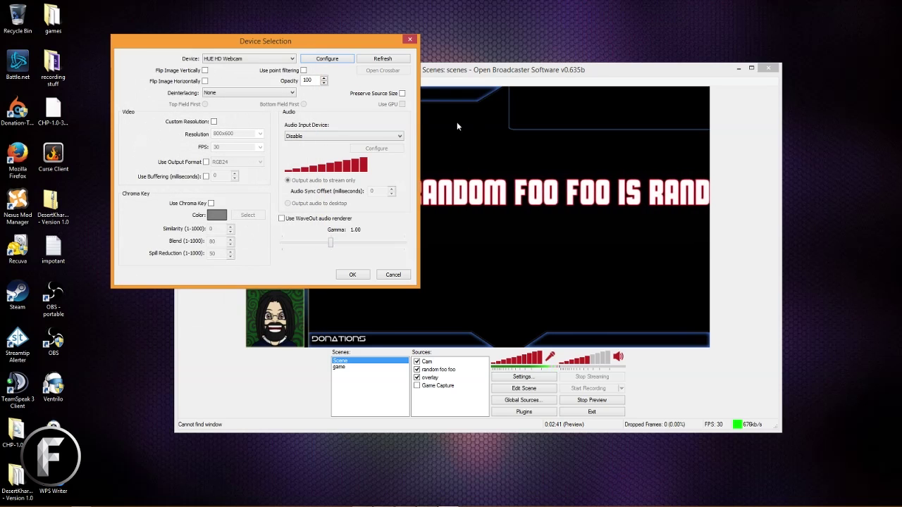
{"action": "left_click", "coordinate": [352, 276]}
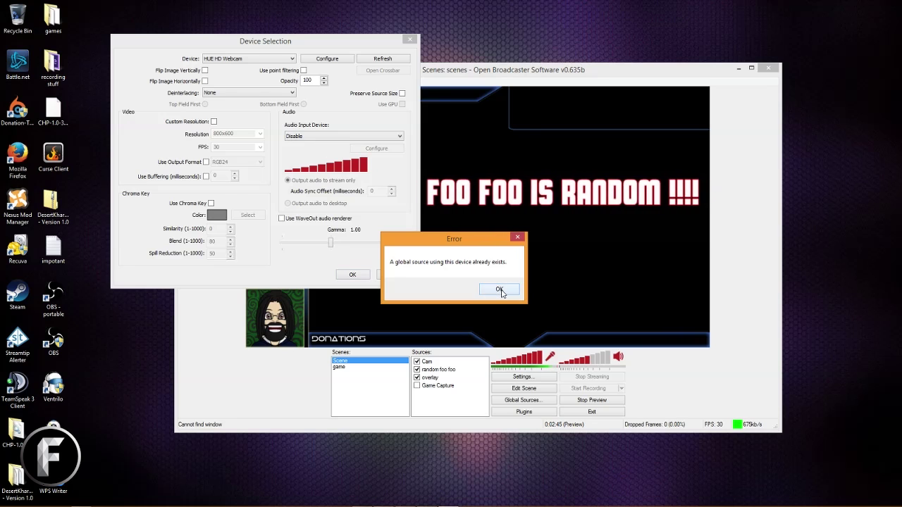
{"action": "left_click", "coordinate": [500, 291]}
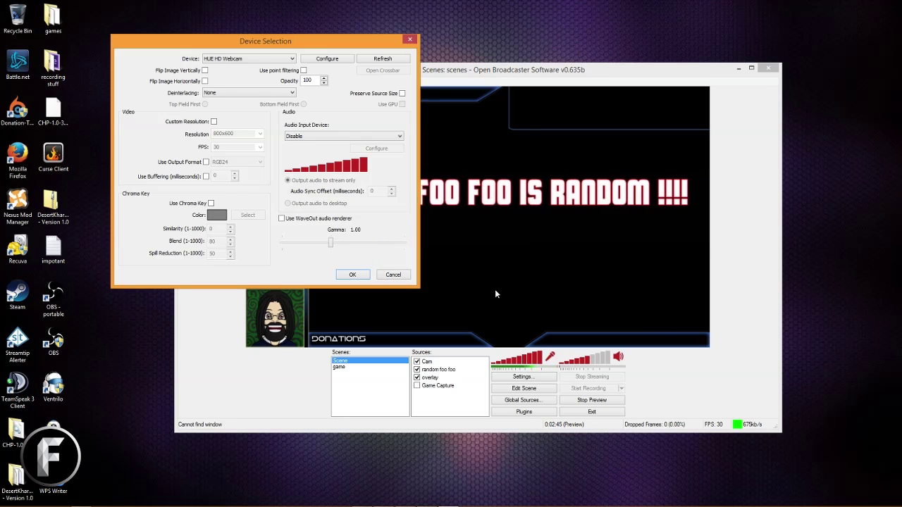
Step: Cancel the Cam settings, stop the preview, and delete the Cam global source
{"action": "left_click", "coordinate": [403, 277]}
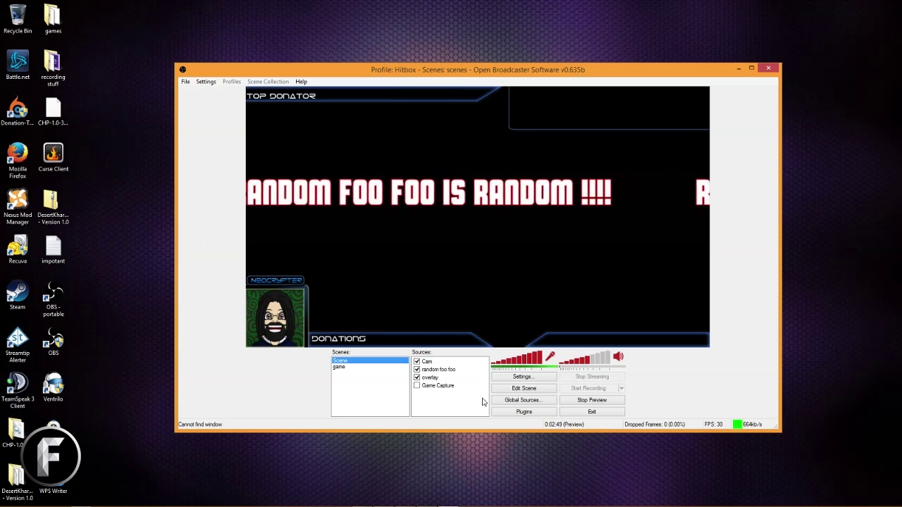
{"action": "left_click", "coordinate": [599, 401]}
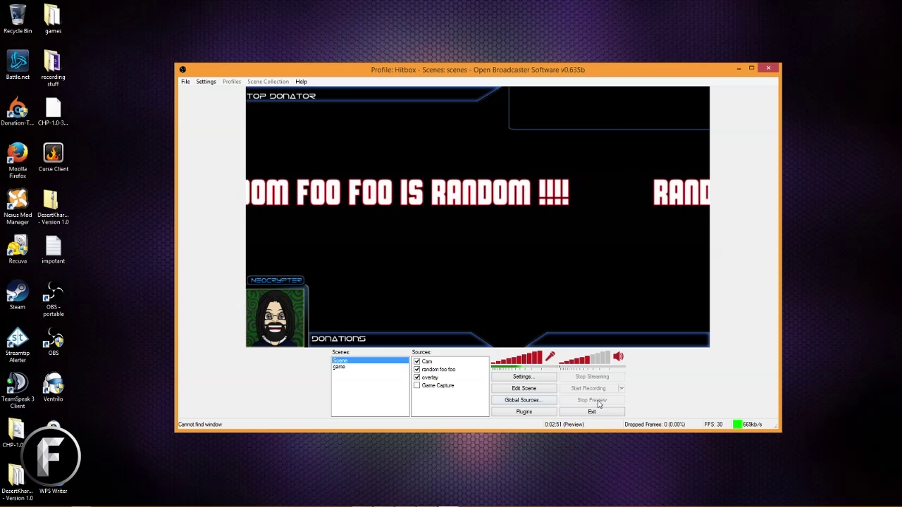
{"action": "left_click", "coordinate": [543, 404]}
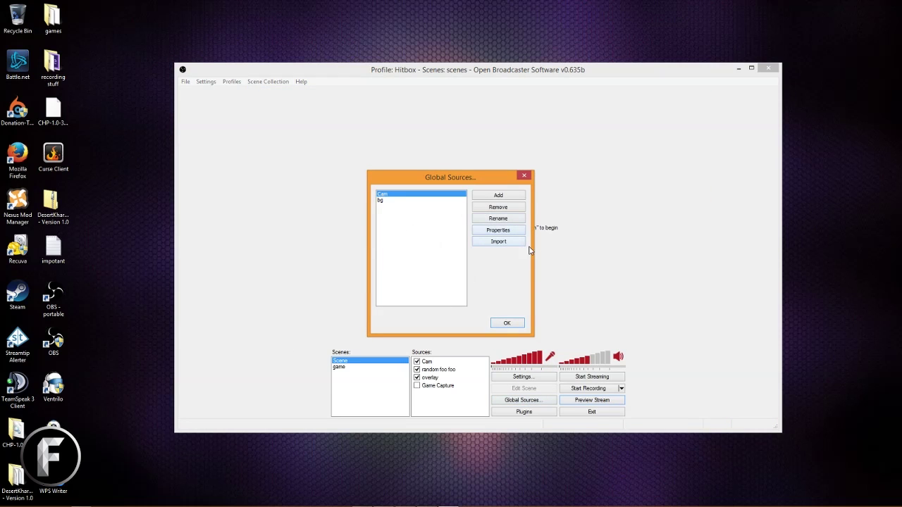
{"action": "left_click", "coordinate": [497, 208]}
{"action": "left_click", "coordinate": [497, 294]}
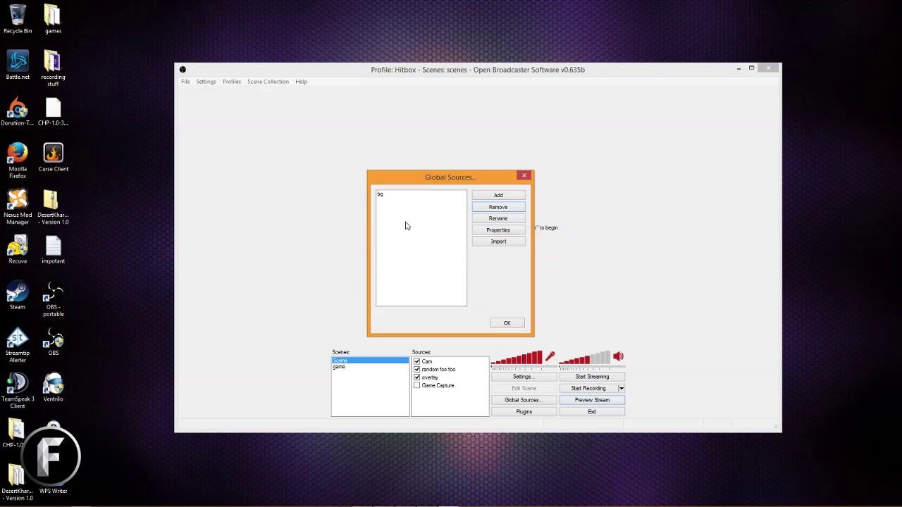
Step: Delete the bg global source and close the now-empty Global Sources list
{"action": "left_click", "coordinate": [385, 194]}
{"action": "left_click", "coordinate": [498, 207]}
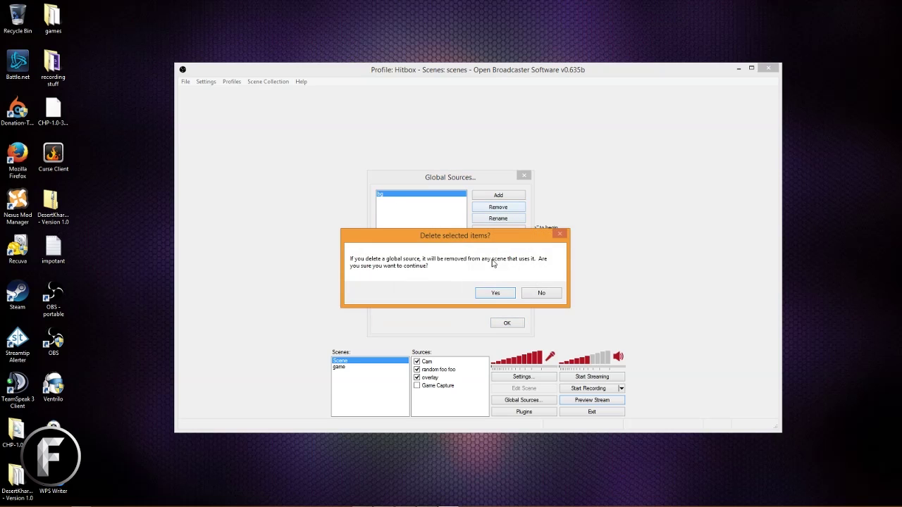
{"action": "left_click", "coordinate": [500, 291]}
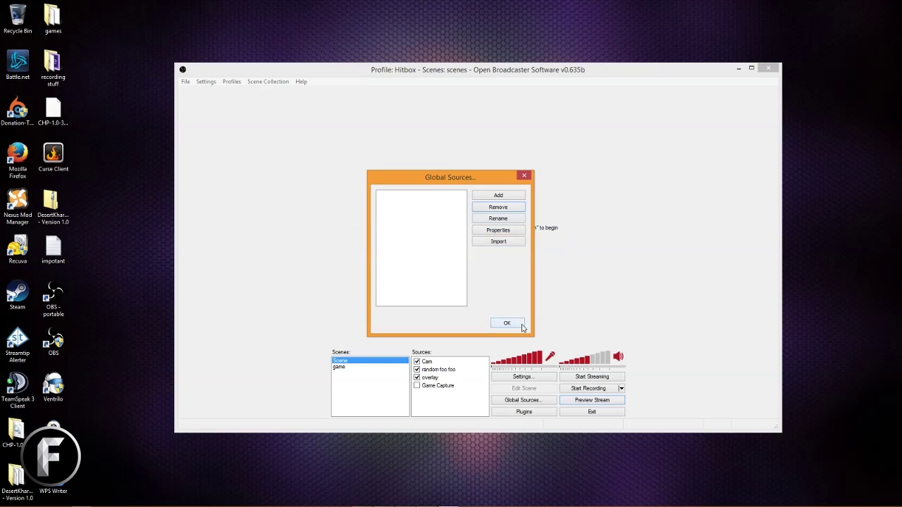
{"action": "left_click", "coordinate": [507, 324]}
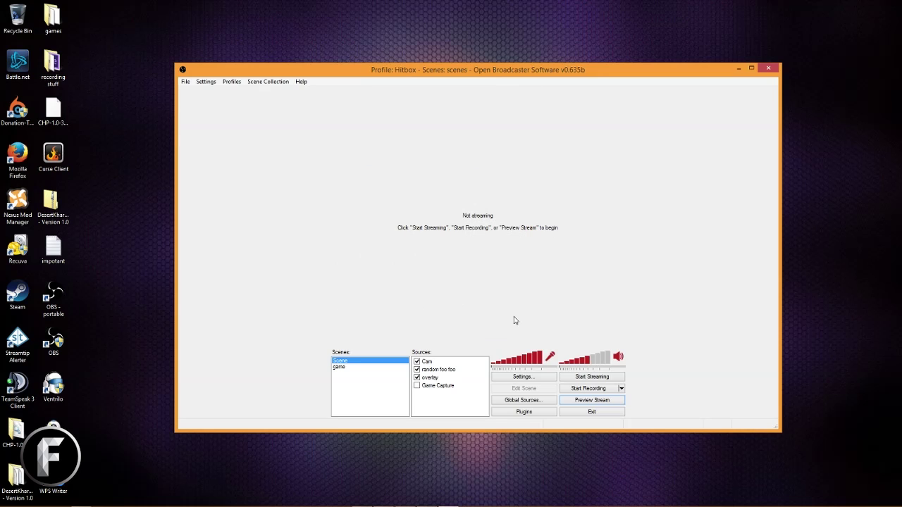
Step: Restart the preview and add the HUE HD Webcam as a video capture source named 'Cam'
{"action": "left_click", "coordinate": [604, 399]}
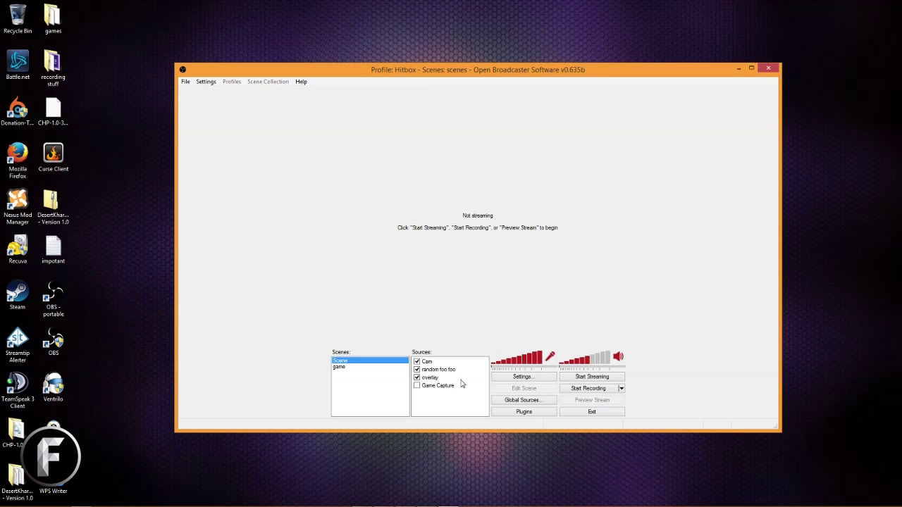
{"action": "right_click", "coordinate": [425, 361]}
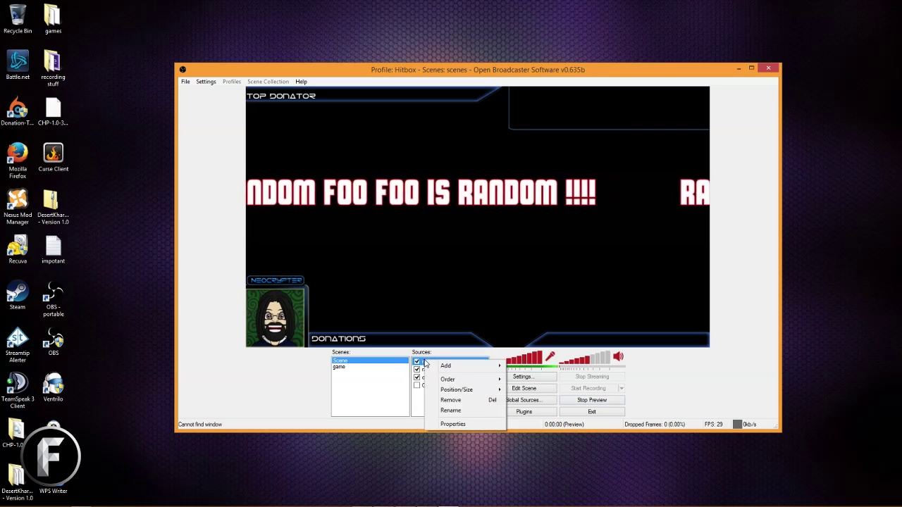
{"action": "mouse_move", "coordinate": [451, 365]}
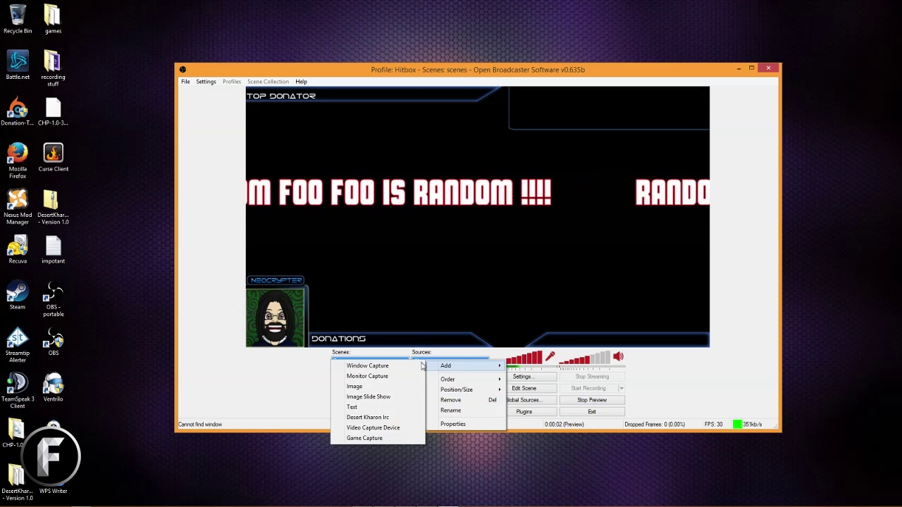
{"action": "left_click", "coordinate": [372, 428]}
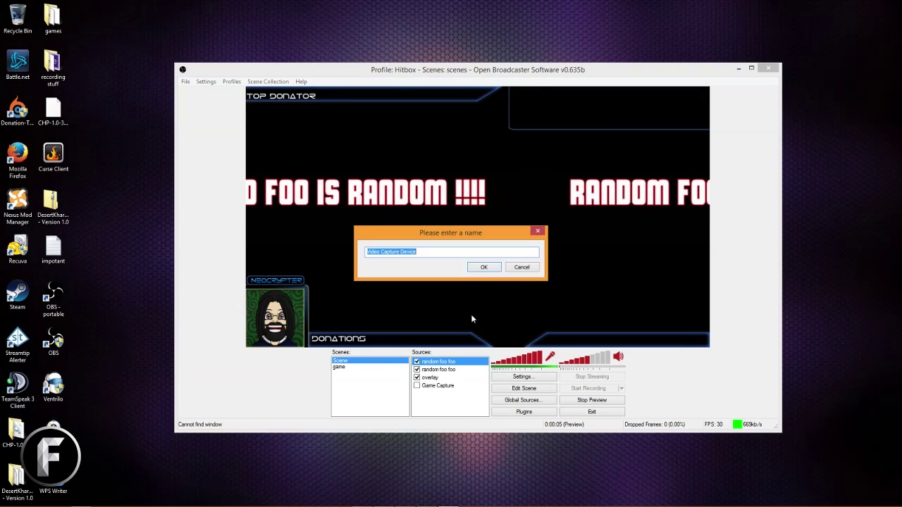
{"action": "type", "text": "Cam"}
{"action": "left_click", "coordinate": [481, 269]}
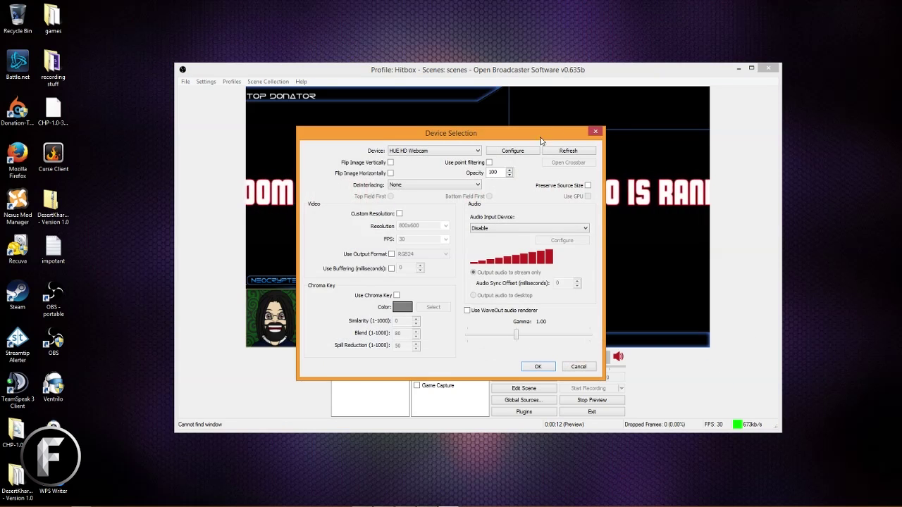
{"action": "left_click_drag", "start_coordinate": [541, 141], "coordinate": [367, 38]}
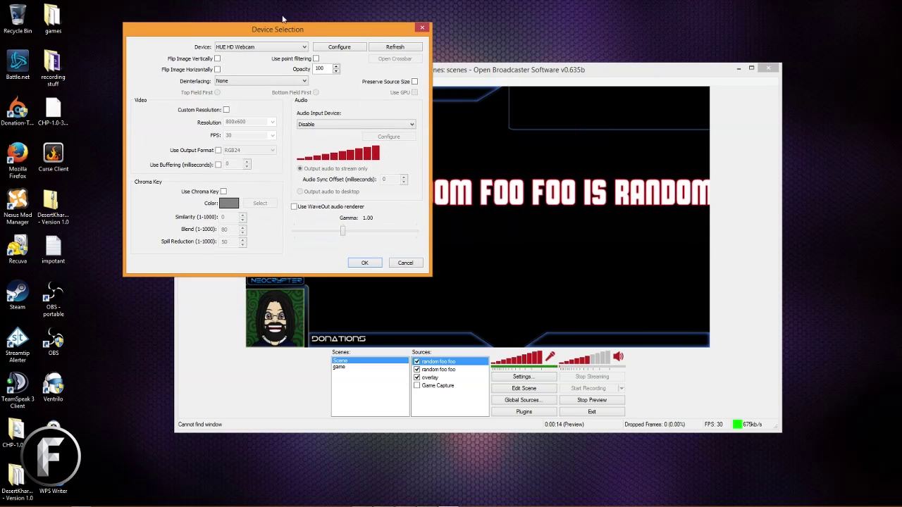
{"action": "left_click", "coordinate": [365, 263]}
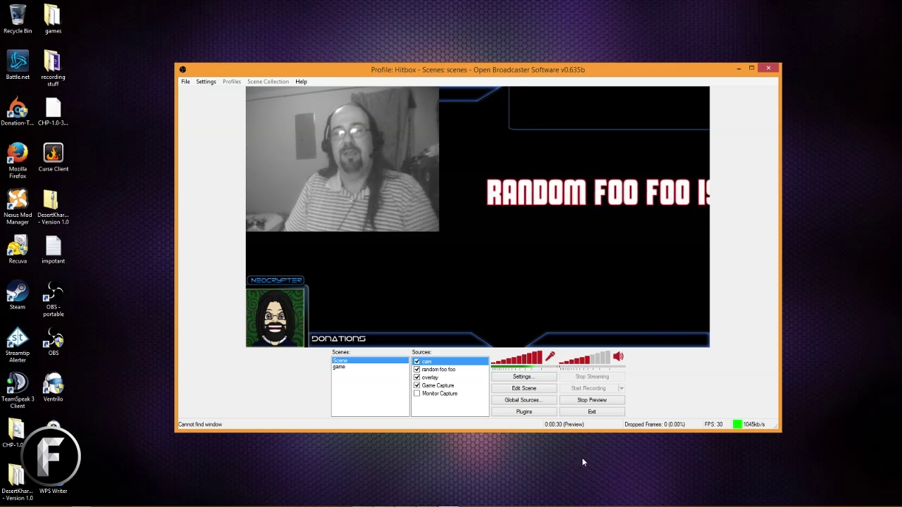
Step: In Edit Scene mode, shrink the cam feed and drag it over the bottom-left avatar frame
{"action": "left_click", "coordinate": [537, 392]}
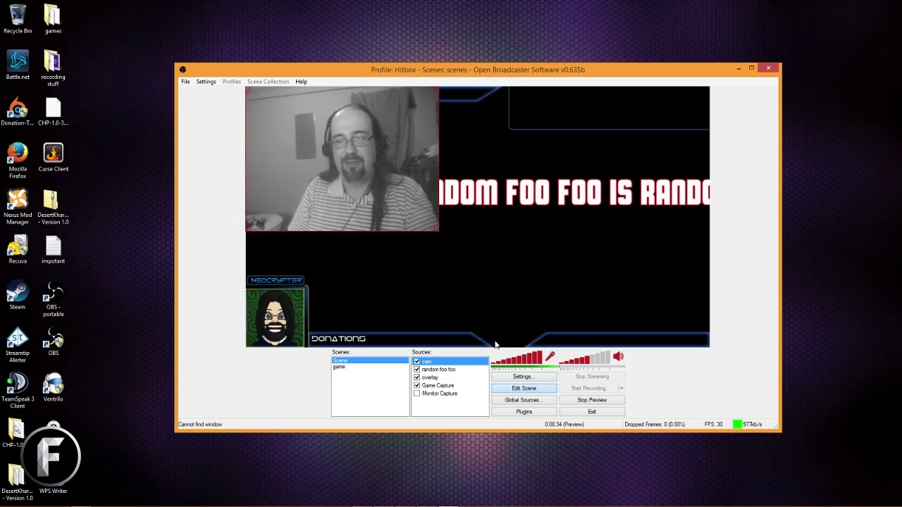
{"action": "left_click_drag", "start_coordinate": [433, 229], "coordinate": [293, 333]}
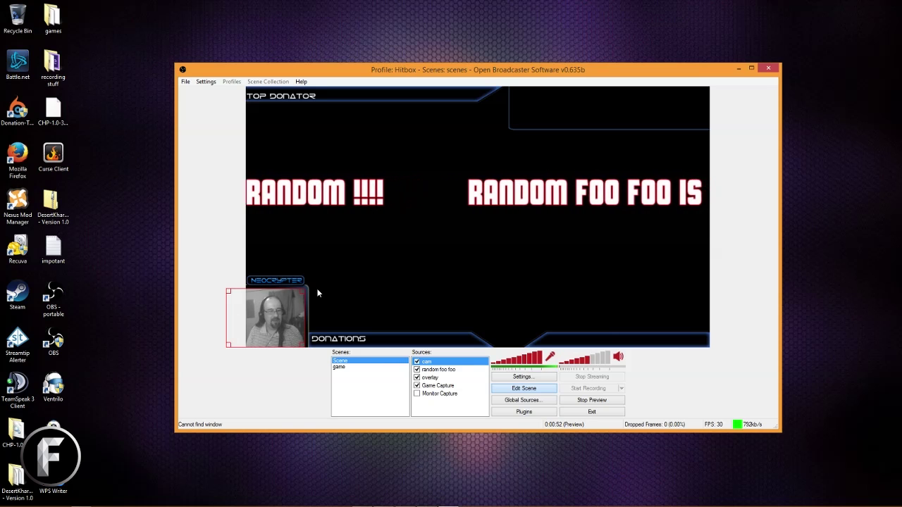
{"action": "left_click", "coordinate": [534, 389]}
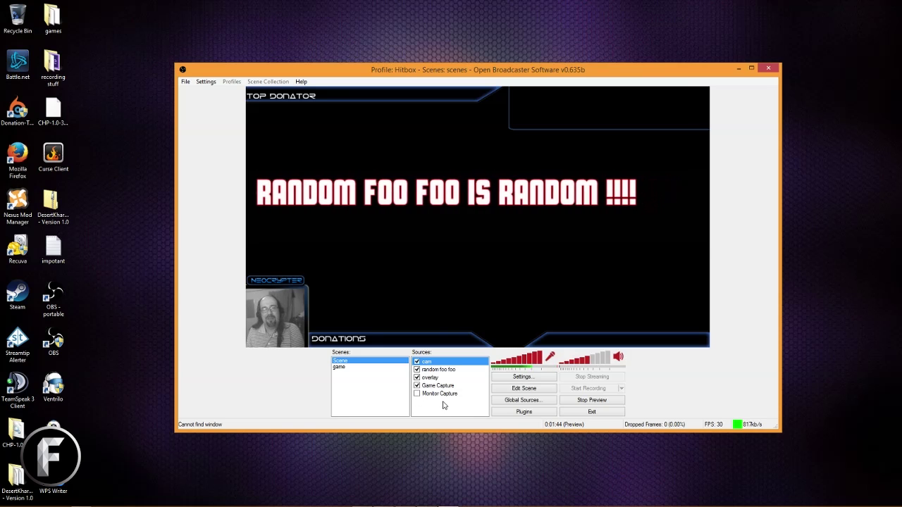
Step: Hide the cam source, stop the preview, and delete cam from the Scene
{"action": "left_click", "coordinate": [416, 362]}
{"action": "right_click", "coordinate": [434, 362]}
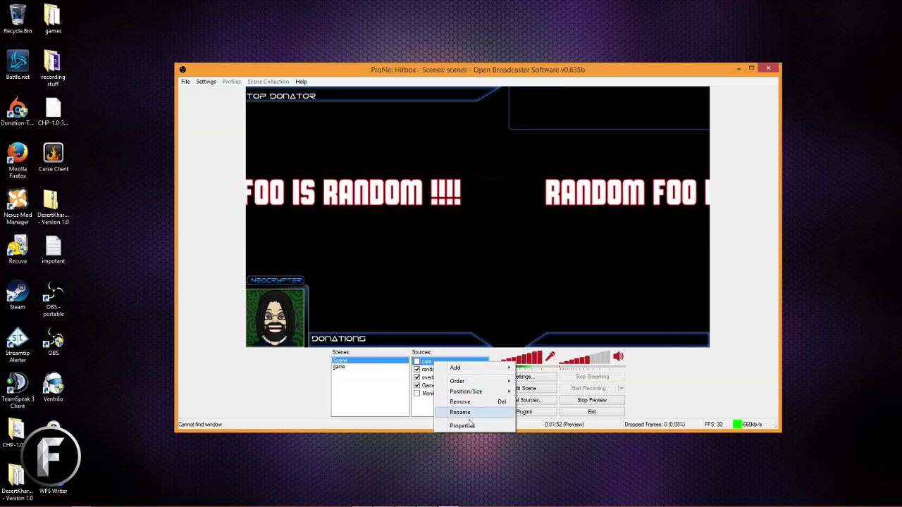
{"action": "left_click", "coordinate": [691, 387]}
{"action": "left_click", "coordinate": [591, 402]}
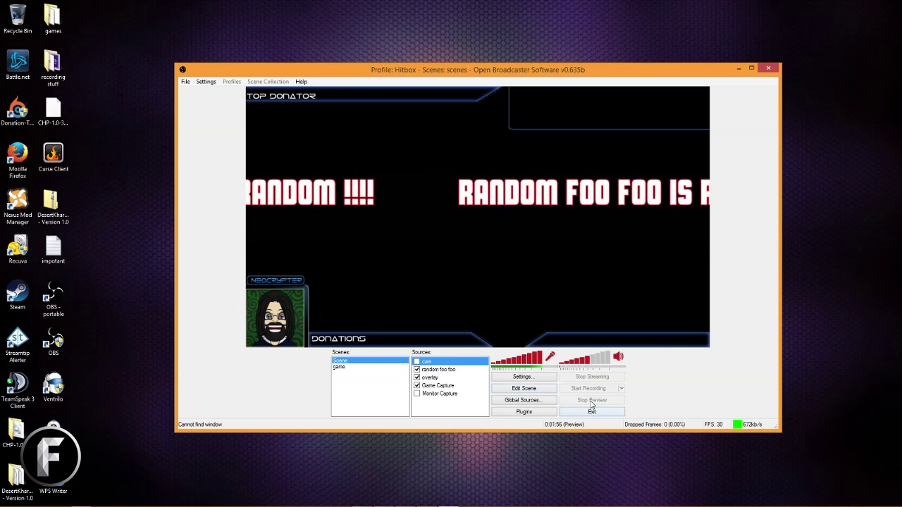
{"action": "right_click", "coordinate": [439, 361]}
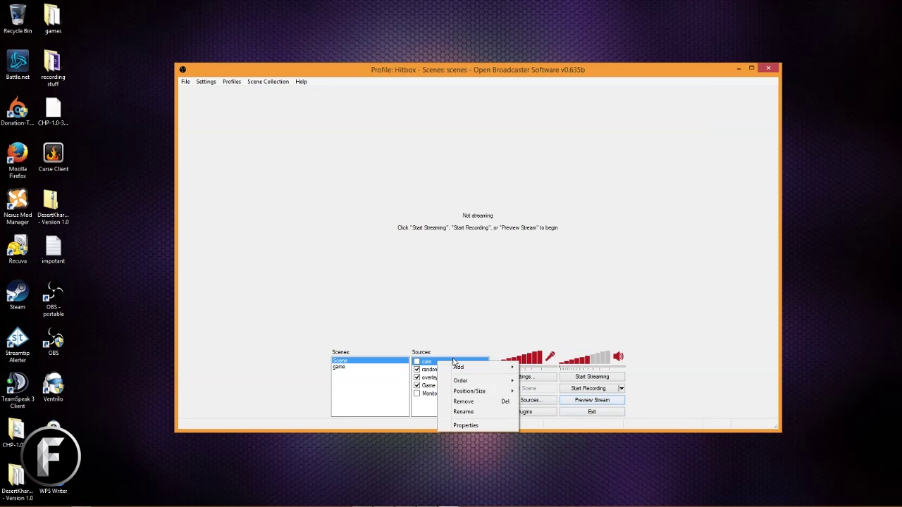
{"action": "left_click", "coordinate": [465, 401]}
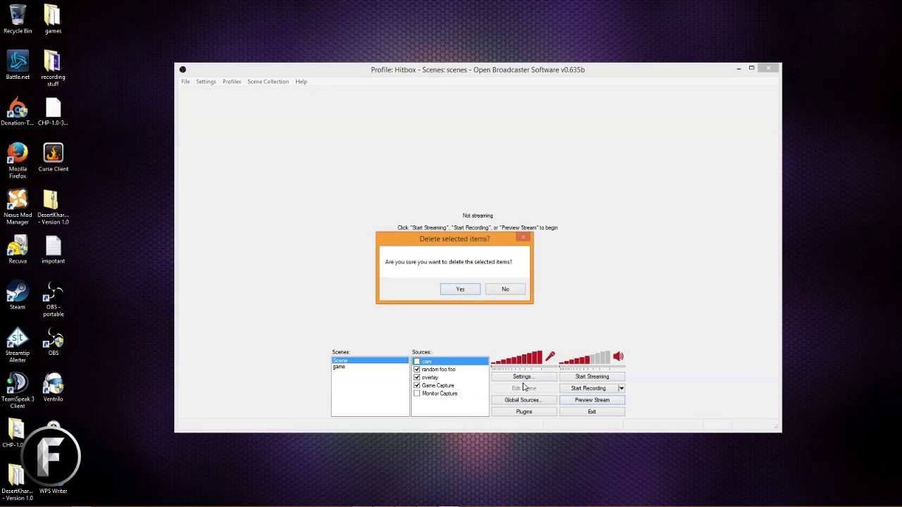
{"action": "left_click", "coordinate": [455, 291]}
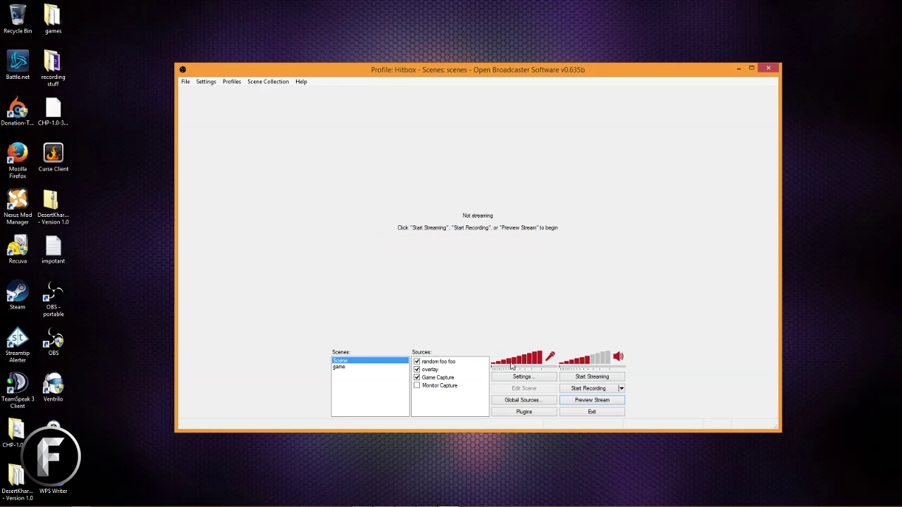
Step: Restart the preview and create a global video capture source named cam for the HUE HD Webcam
{"action": "left_click", "coordinate": [597, 401]}
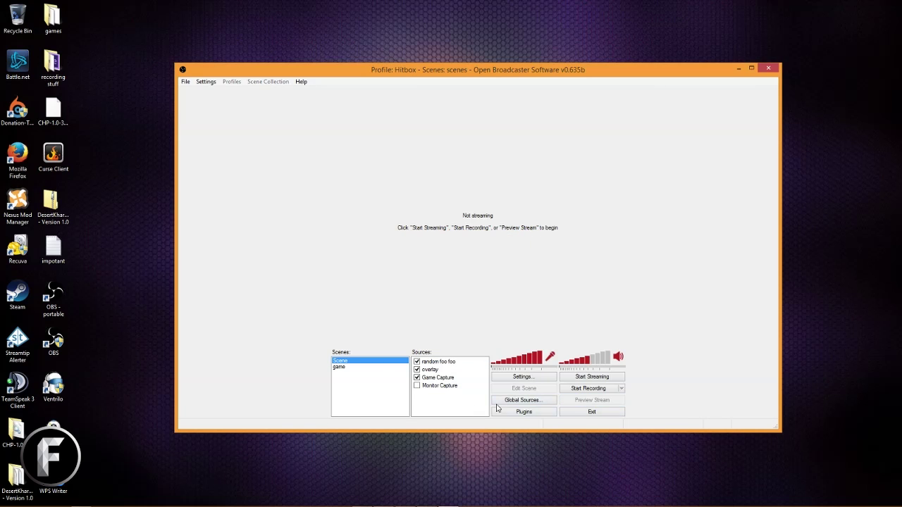
{"action": "left_click", "coordinate": [525, 401]}
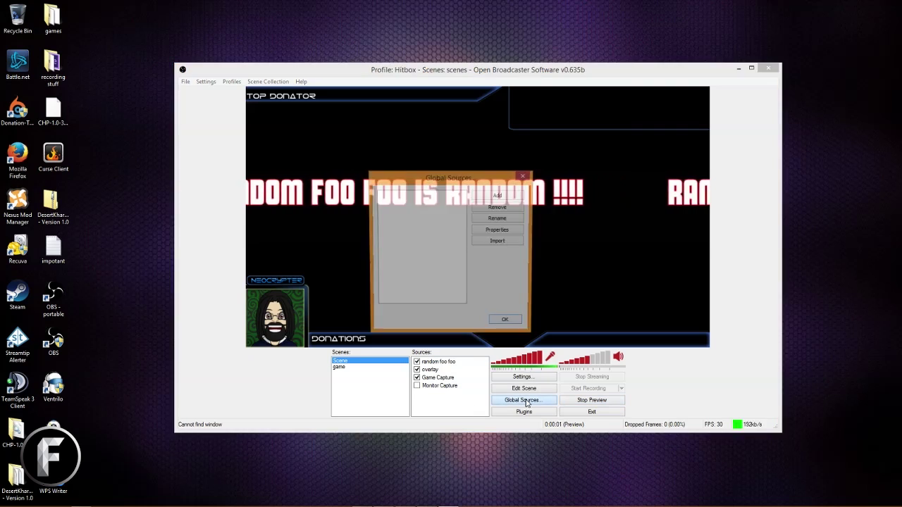
{"action": "left_click", "coordinate": [498, 196]}
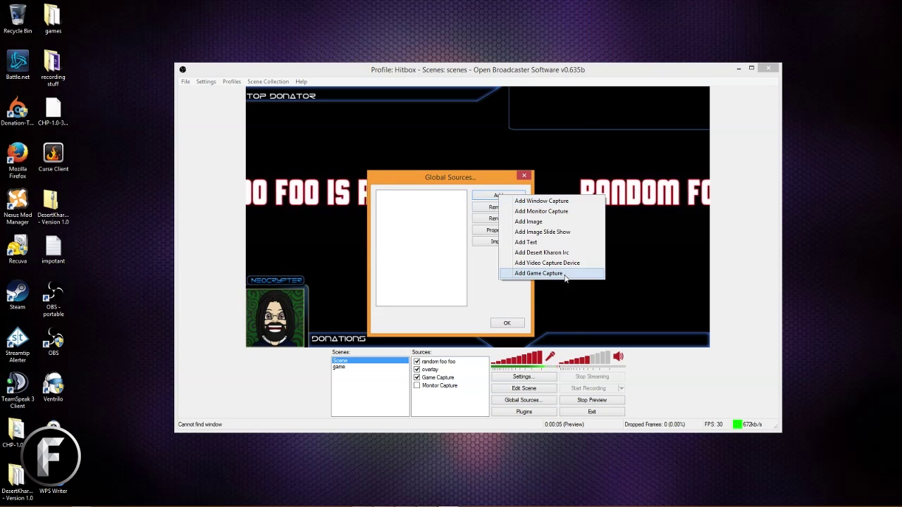
{"action": "left_click", "coordinate": [564, 263]}
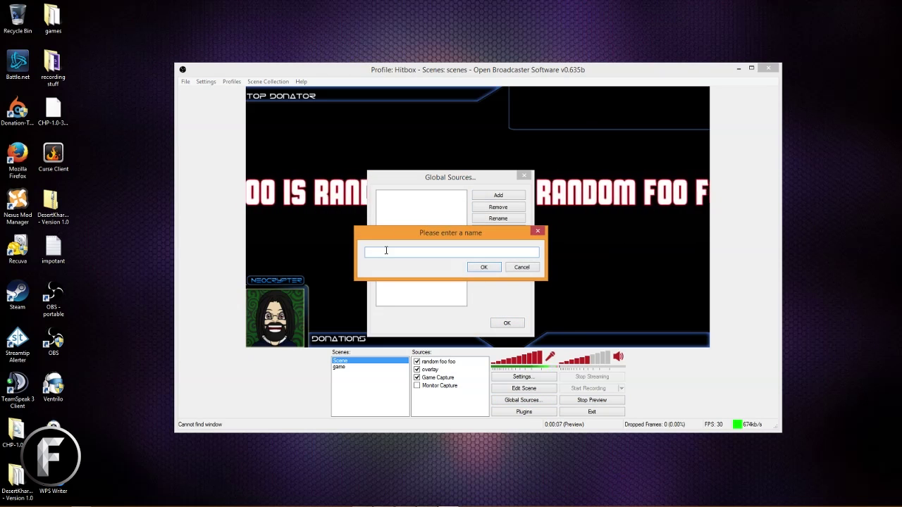
{"action": "key", "text": "Return"}
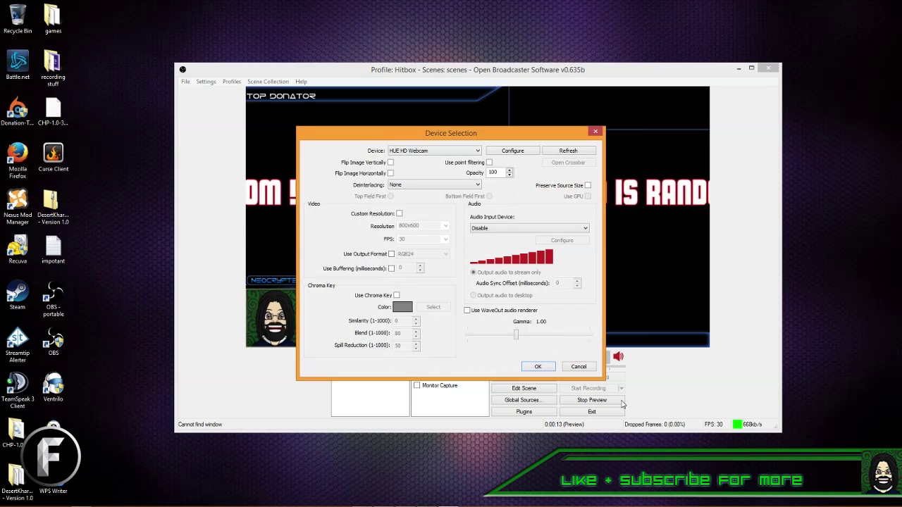
{"action": "left_click", "coordinate": [538, 367]}
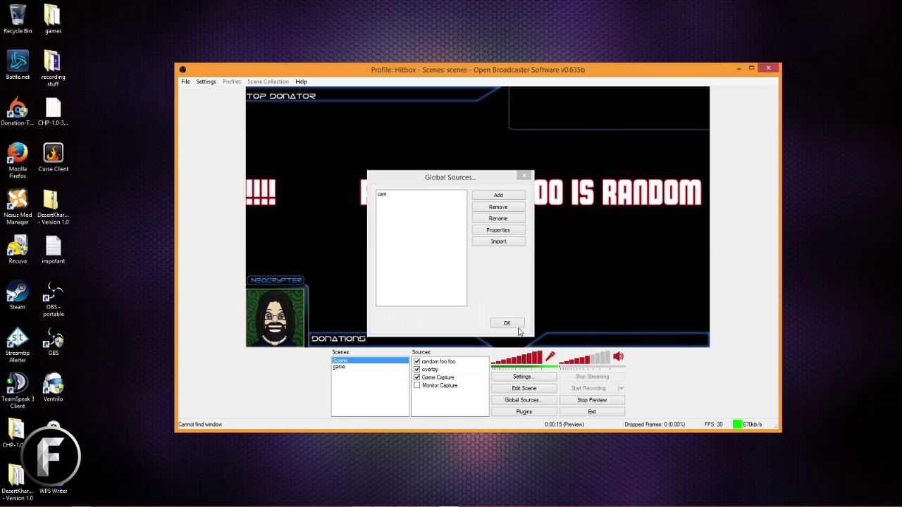
Step: Add the global cam source to the Scene under the name cam
{"action": "left_click", "coordinate": [515, 326]}
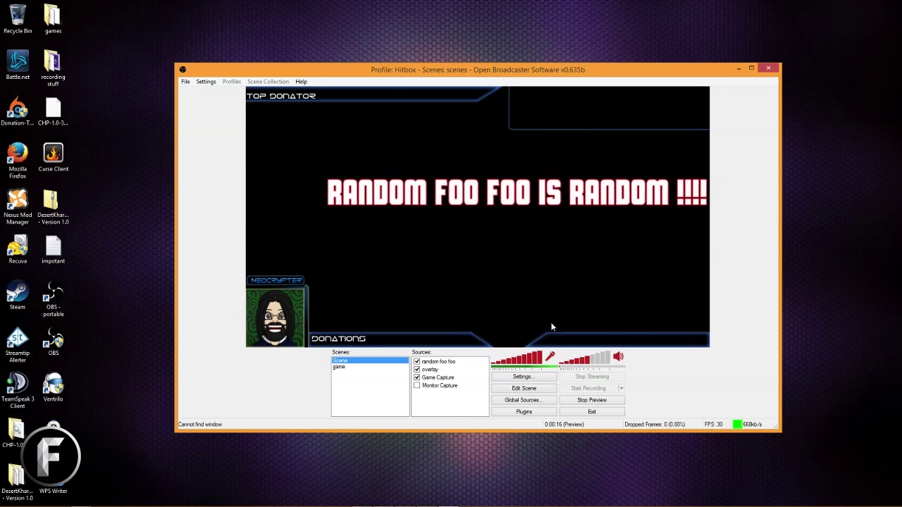
{"action": "right_click", "coordinate": [434, 399]}
{"action": "mouse_move", "coordinate": [469, 404]}
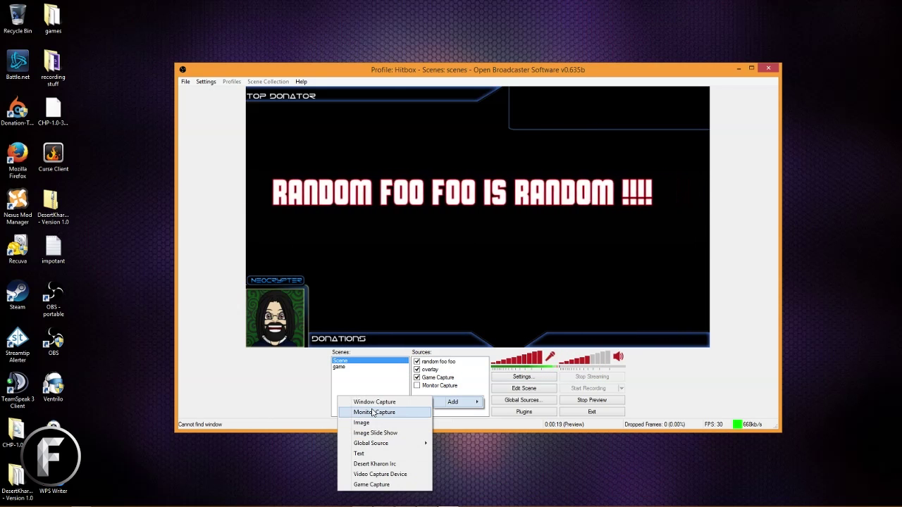
{"action": "mouse_move", "coordinate": [371, 444]}
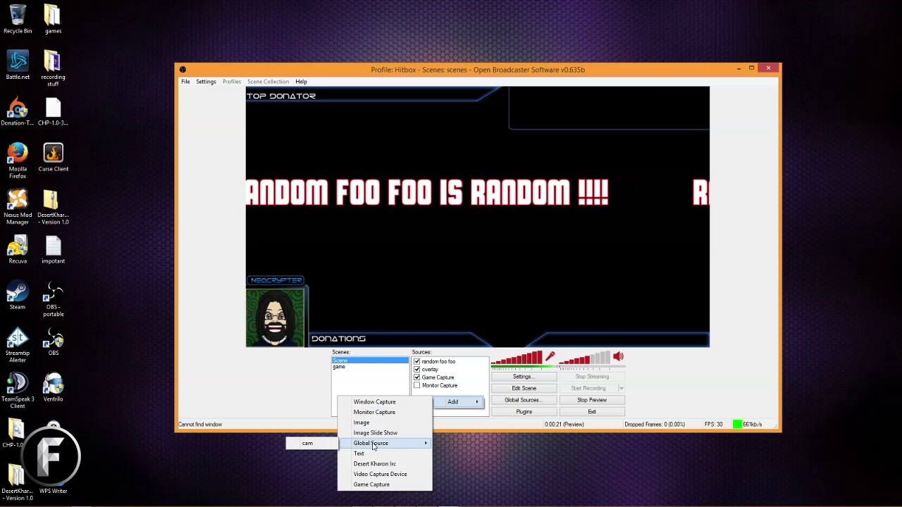
{"action": "left_click", "coordinate": [310, 442]}
{"action": "left_click", "coordinate": [483, 267]}
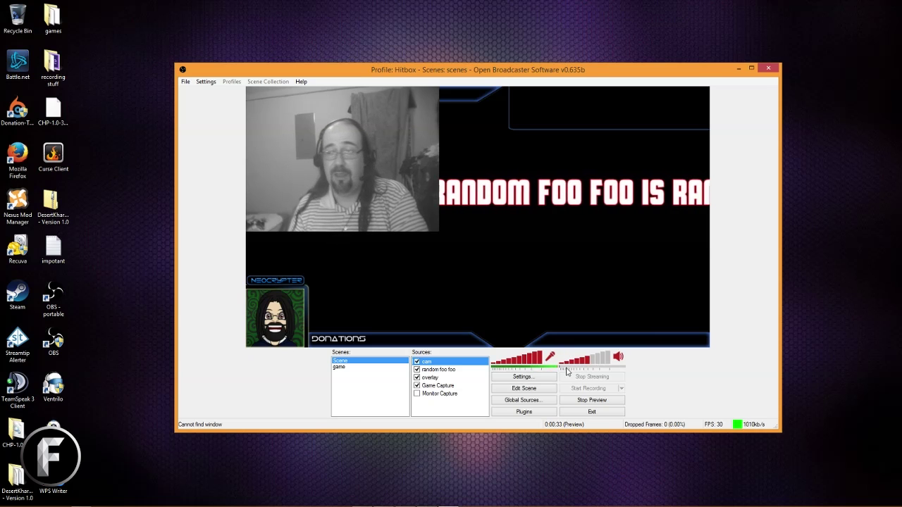
Step: Shrink the cam feed over the bottom-left avatar, then switch to the game scene
{"action": "left_click", "coordinate": [540, 390]}
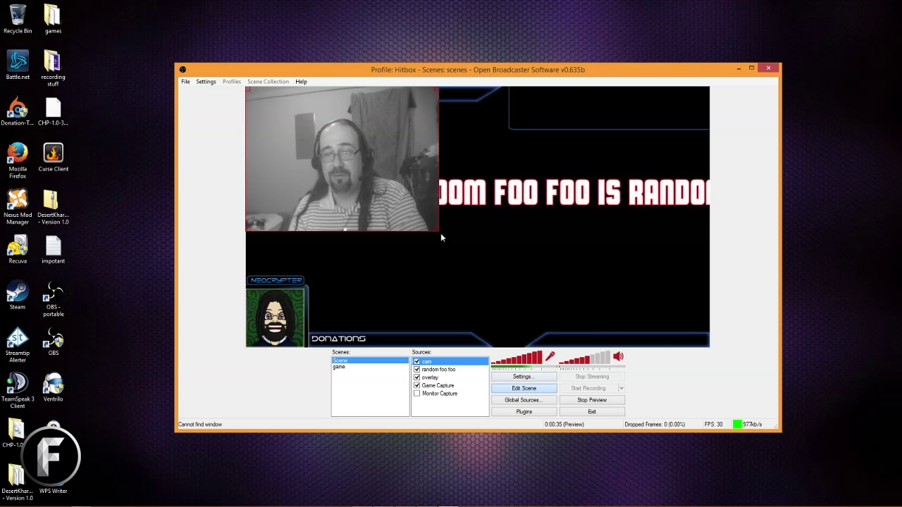
{"action": "left_click_drag", "start_coordinate": [439, 230], "coordinate": [336, 155]}
{"action": "left_click_drag", "start_coordinate": [304, 120], "coordinate": [287, 311]}
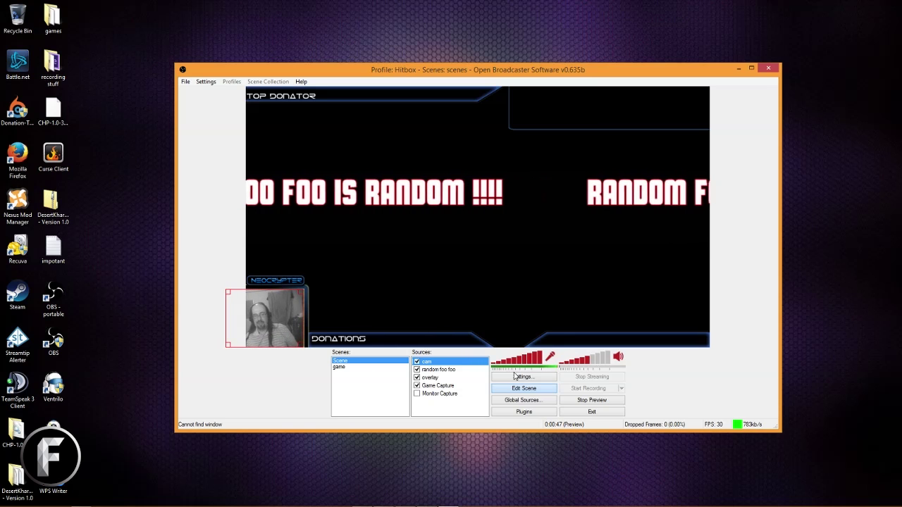
{"action": "left_click", "coordinate": [341, 371]}
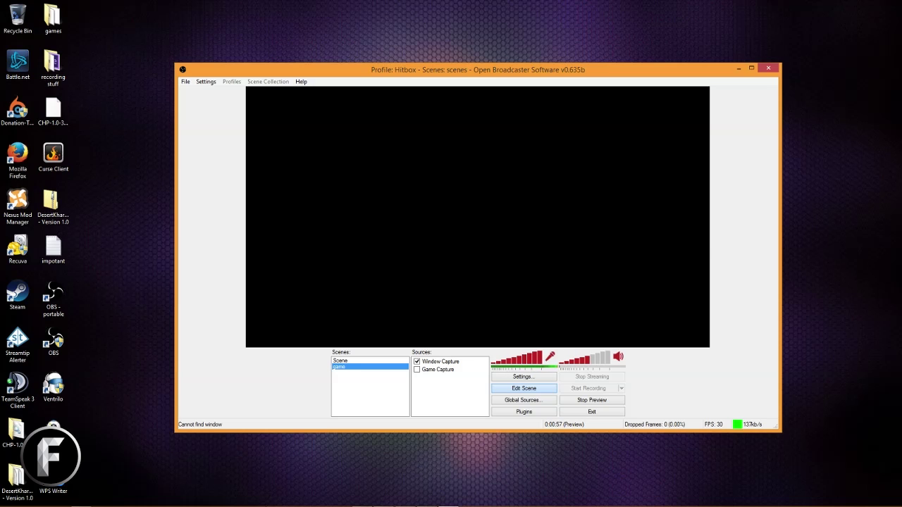
Step: Minimize Premiere Pro and open the game scene's Window Capture source properties
{"action": "mouse_move", "coordinate": [363, 501]}
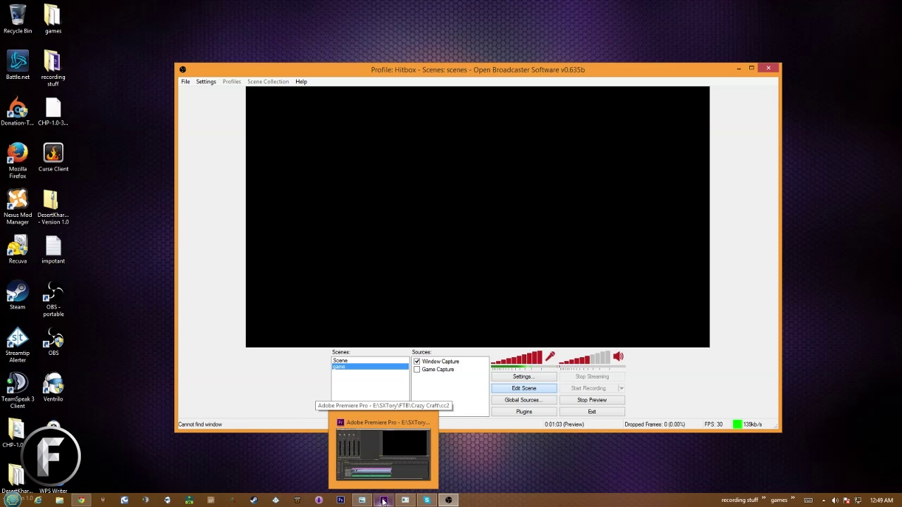
{"action": "left_click", "coordinate": [383, 501]}
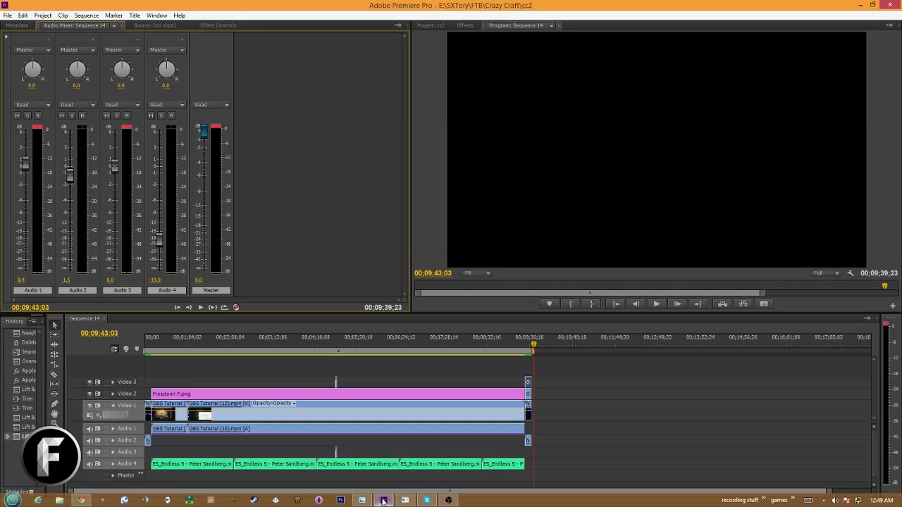
{"action": "left_click", "coordinate": [859, 5]}
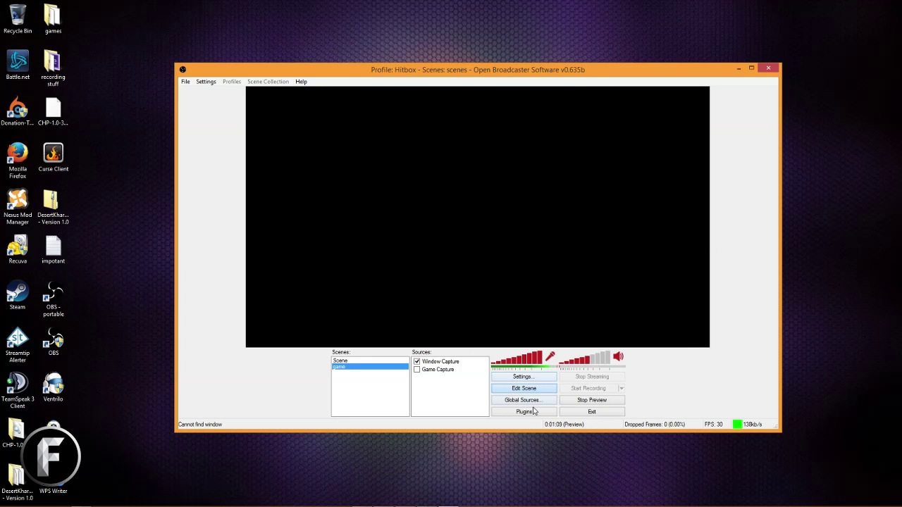
{"action": "left_click", "coordinate": [433, 361]}
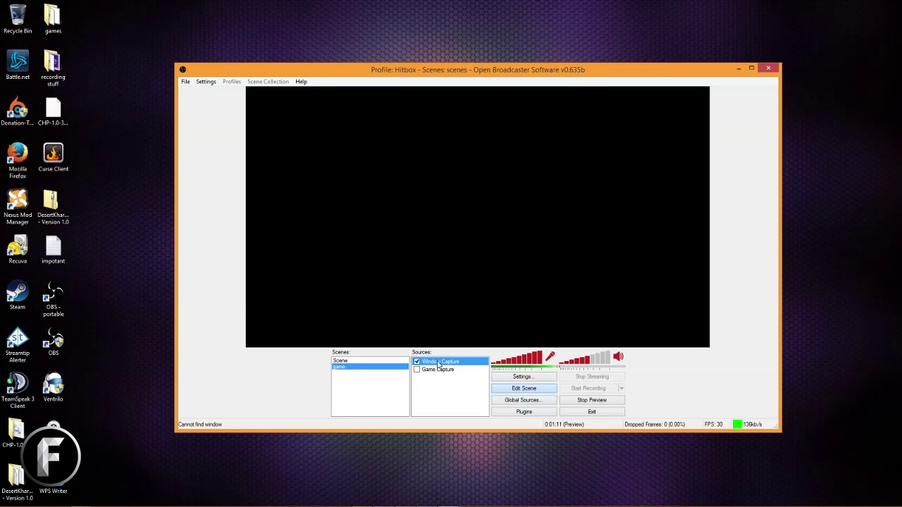
{"action": "right_click", "coordinate": [437, 362]}
{"action": "left_click", "coordinate": [464, 424]}
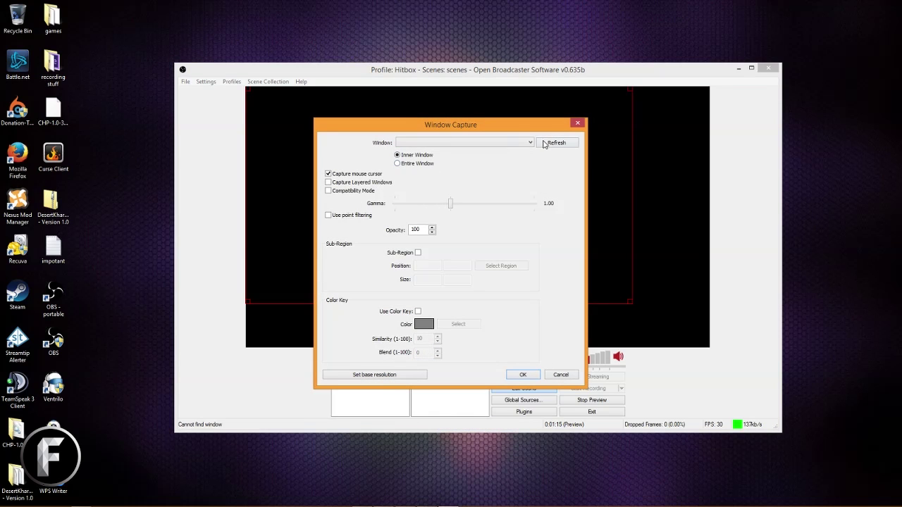
Step: Refresh and check the Window Capture window list, then cancel without changes
{"action": "left_click", "coordinate": [530, 142]}
{"action": "left_click", "coordinate": [559, 144]}
{"action": "left_click", "coordinate": [557, 144]}
{"action": "left_click", "coordinate": [493, 144]}
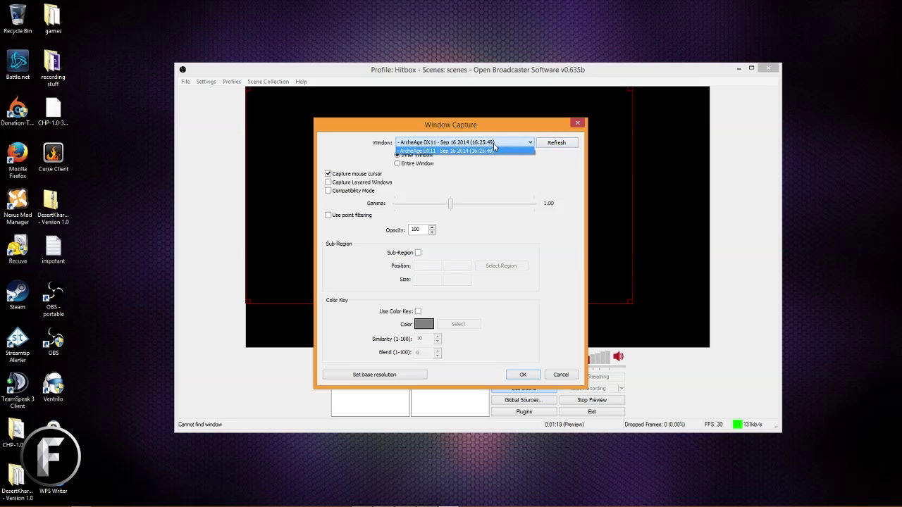
{"action": "left_click", "coordinate": [496, 150]}
{"action": "left_click", "coordinate": [557, 144]}
{"action": "left_click", "coordinate": [527, 145]}
{"action": "left_click", "coordinate": [543, 146]}
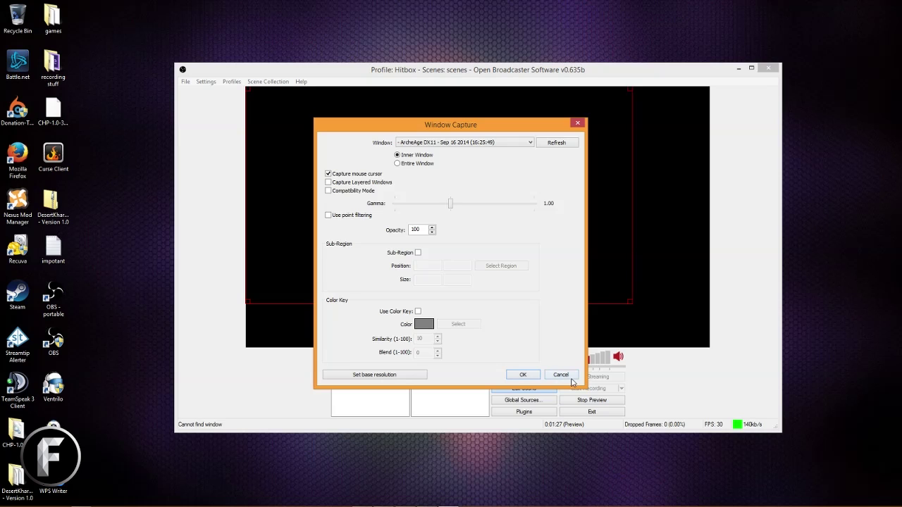
{"action": "left_click", "coordinate": [561, 375]}
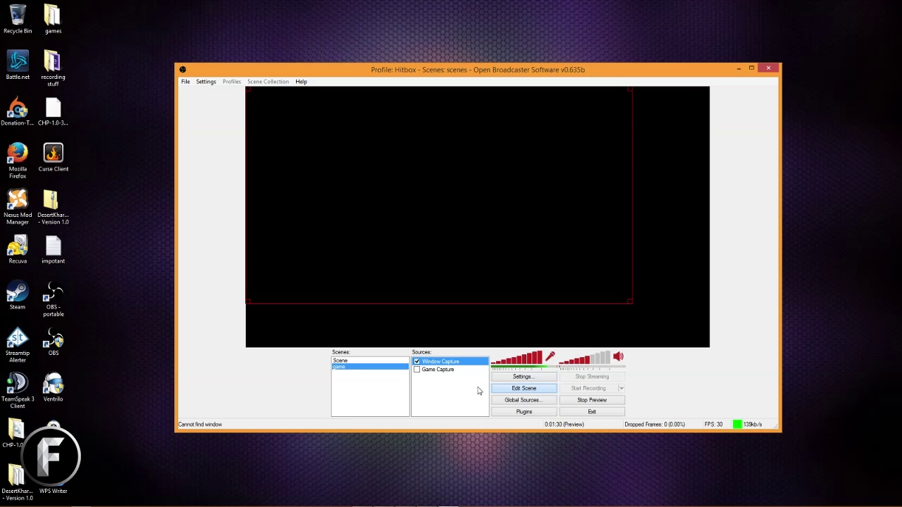
Step: Add the global cam source to the game scene and shrink it to a small box near the top centre
{"action": "right_click", "coordinate": [447, 393]}
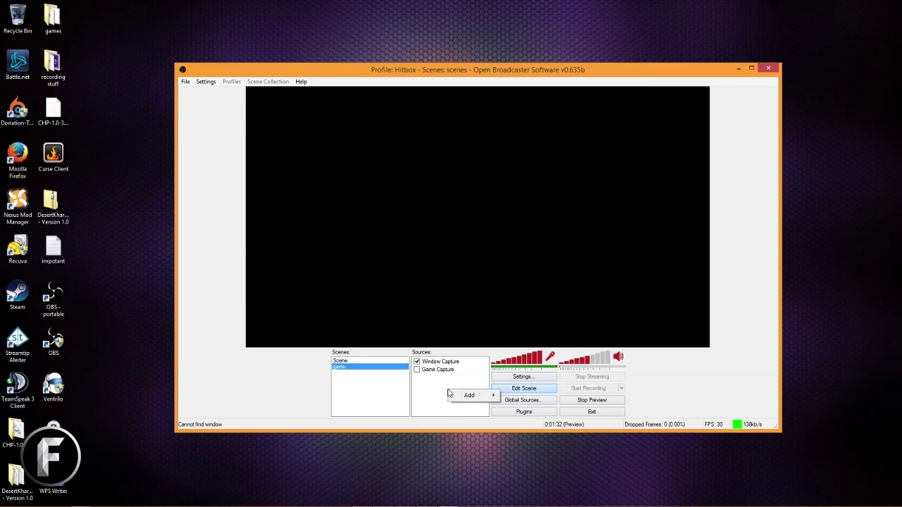
{"action": "mouse_move", "coordinate": [469, 396]}
{"action": "mouse_move", "coordinate": [408, 438]}
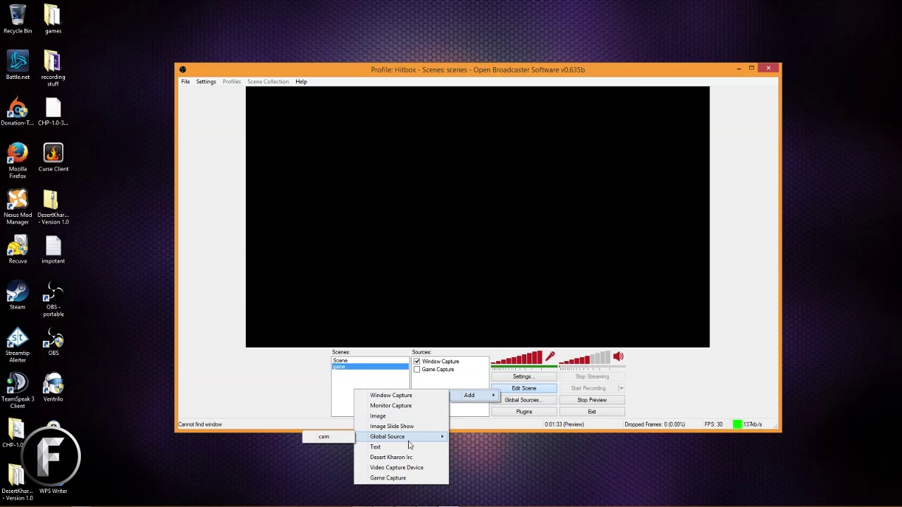
{"action": "left_click", "coordinate": [325, 438]}
{"action": "left_click", "coordinate": [483, 269]}
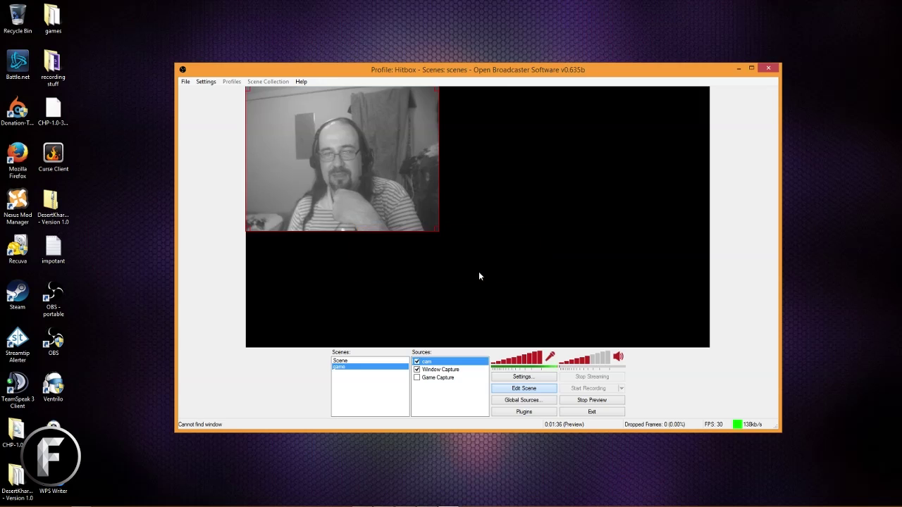
{"action": "left_click_drag", "start_coordinate": [368, 126], "coordinate": [460, 153]}
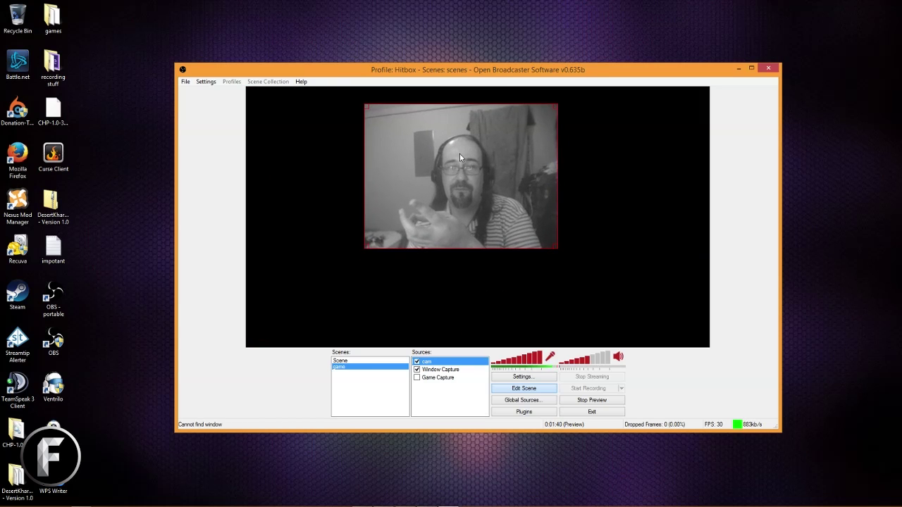
{"action": "left_click_drag", "start_coordinate": [537, 105], "coordinate": [489, 147]}
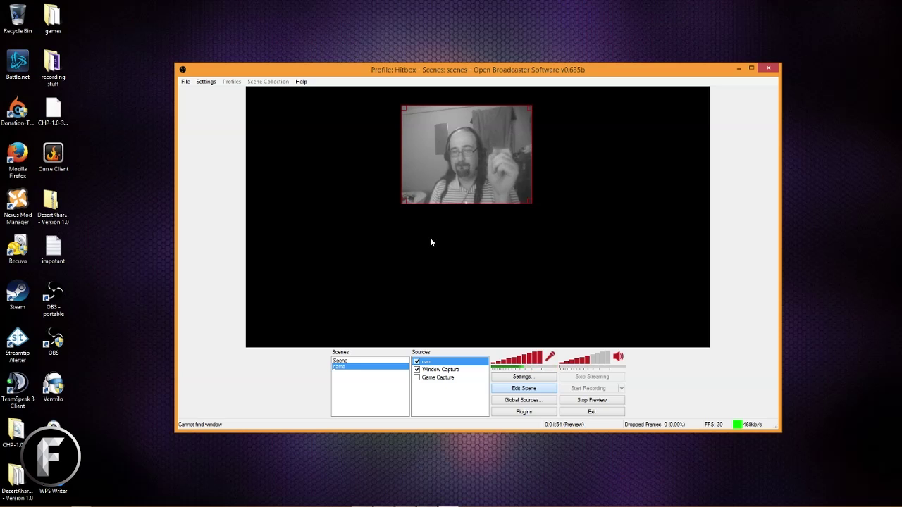
Step: Start a new global image source named bg
{"action": "left_click", "coordinate": [525, 401]}
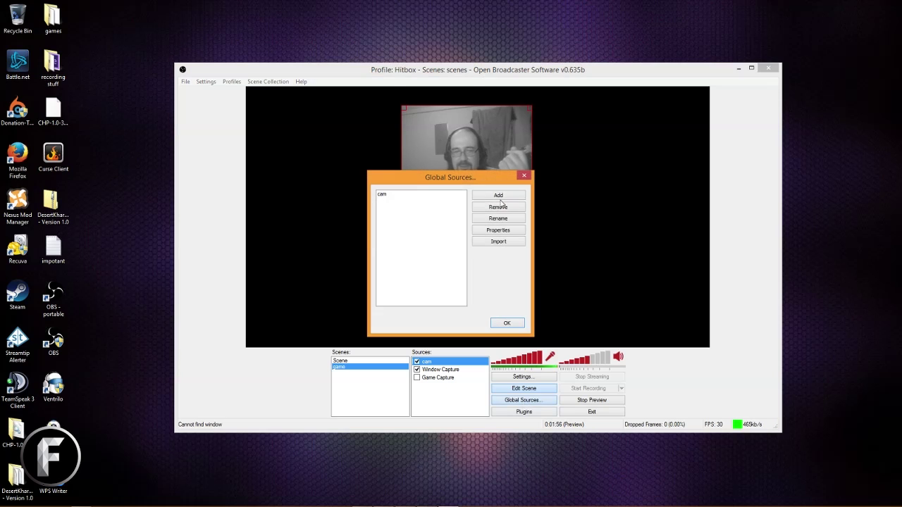
{"action": "left_click", "coordinate": [500, 197]}
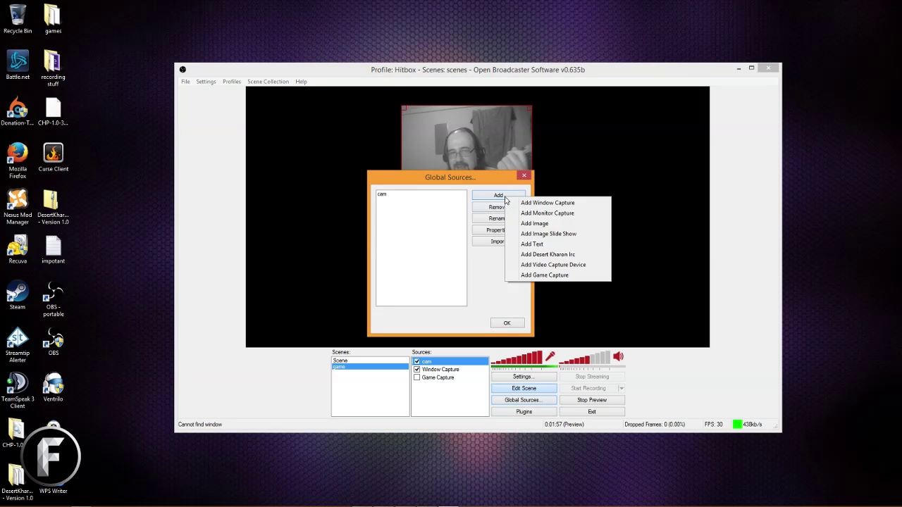
{"action": "left_click", "coordinate": [554, 224]}
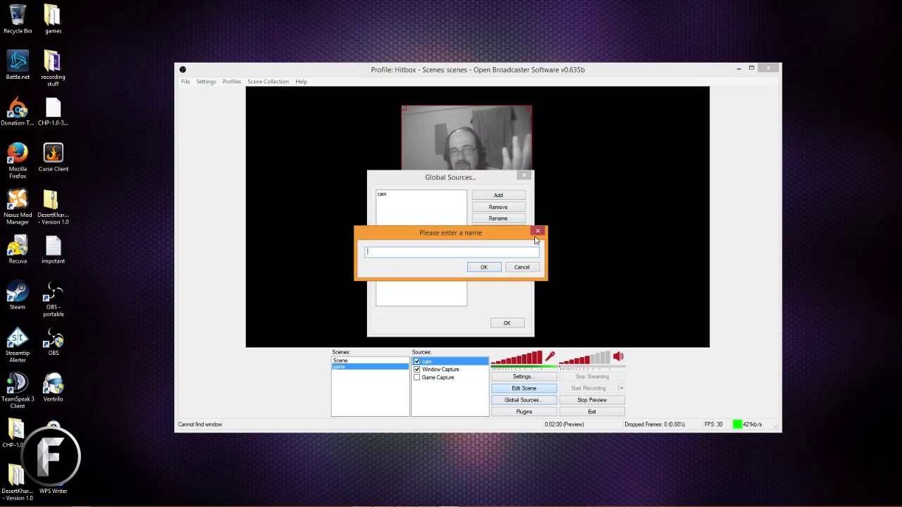
{"action": "type", "text": "bg"}
{"action": "left_click", "coordinate": [485, 269]}
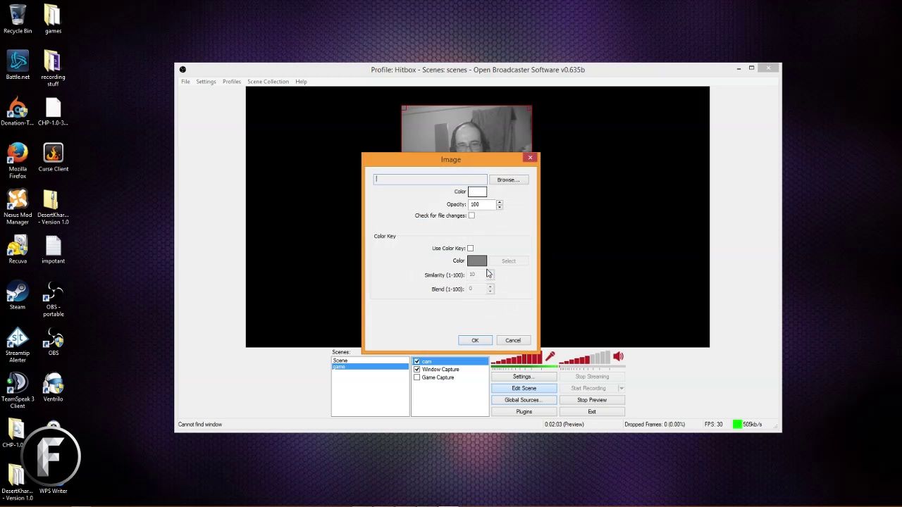
Step: Point bg at D:\STREAM STUFF\ytlive.jpg and save the image source
{"action": "left_click", "coordinate": [509, 180]}
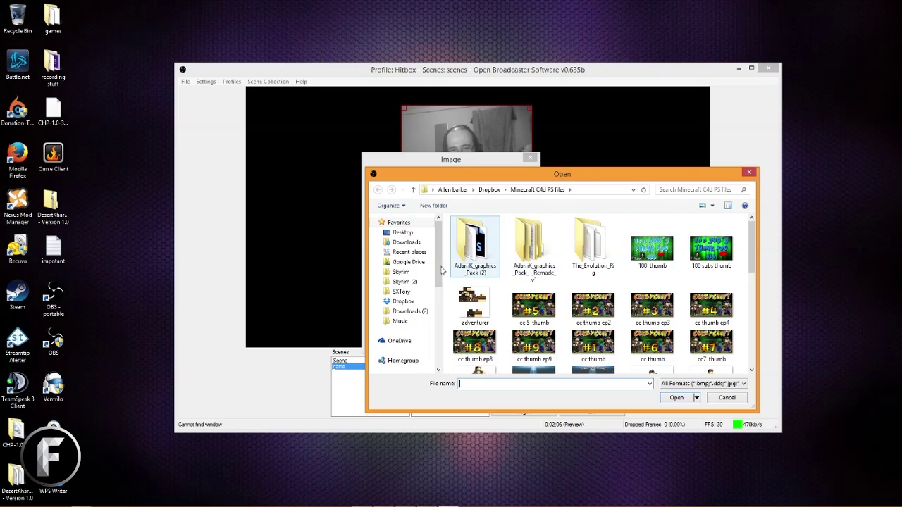
{"action": "scroll", "coordinate": [442, 308], "scroll_direction": "down", "scroll_amount": 3}
{"action": "left_click_drag", "start_coordinate": [441, 308], "coordinate": [447, 325]}
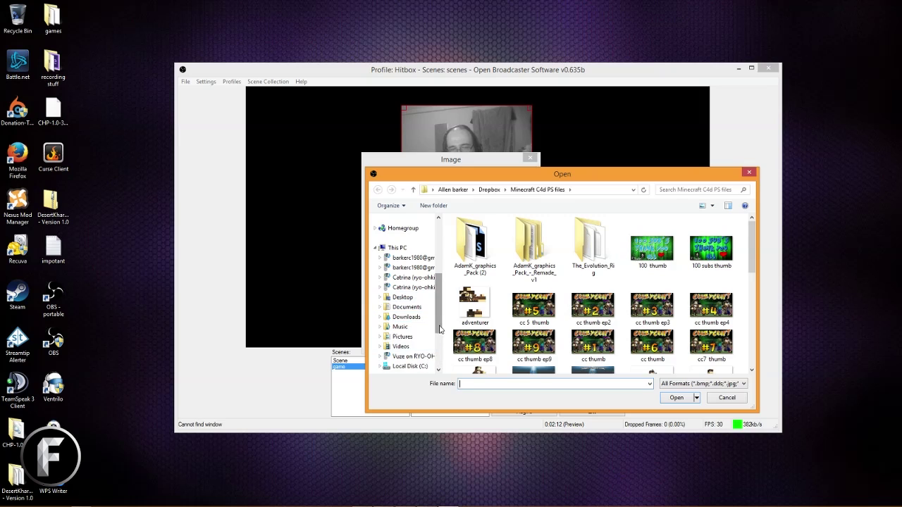
{"action": "scroll", "coordinate": [422, 349], "scroll_direction": "down", "scroll_amount": 2}
{"action": "left_click", "coordinate": [416, 337]}
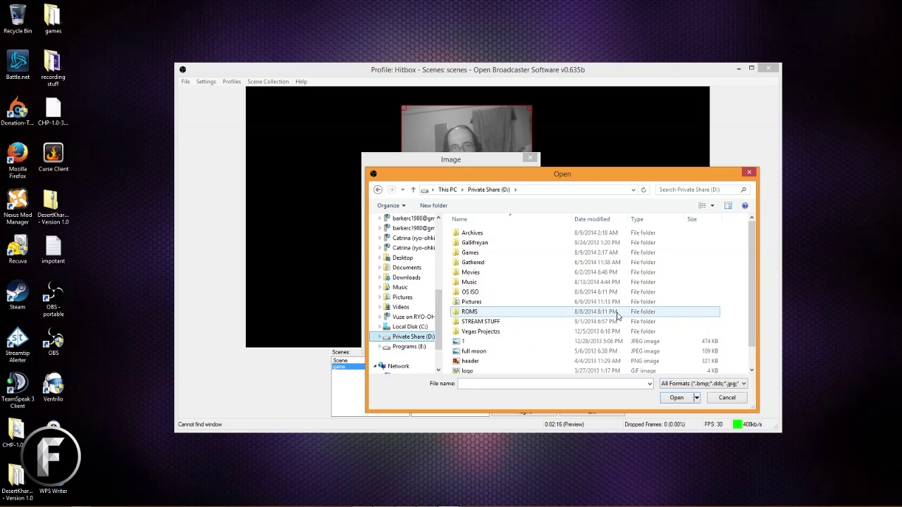
{"action": "double_click", "coordinate": [478, 322]}
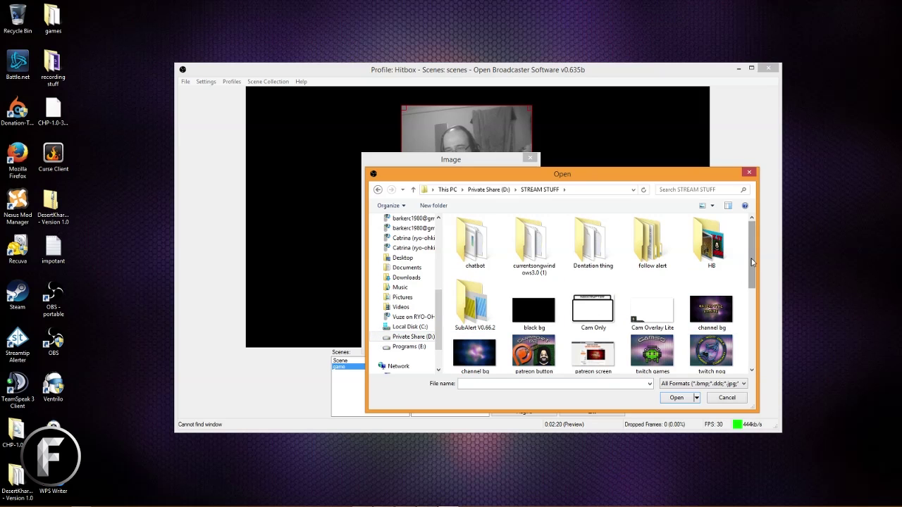
{"action": "scroll", "coordinate": [749, 275], "scroll_direction": "down", "scroll_amount": 2}
{"action": "scroll", "coordinate": [749, 275], "scroll_direction": "down", "scroll_amount": 2}
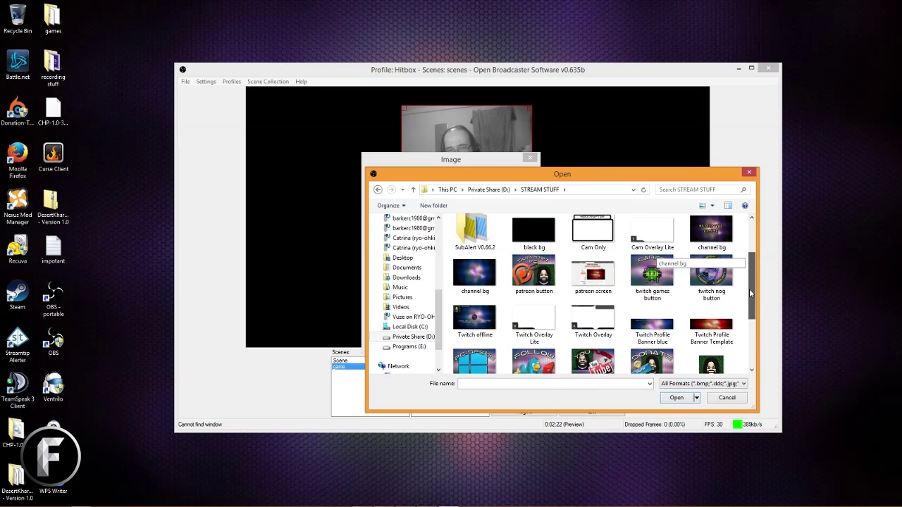
{"action": "left_click_drag", "start_coordinate": [752, 302], "coordinate": [752, 326]}
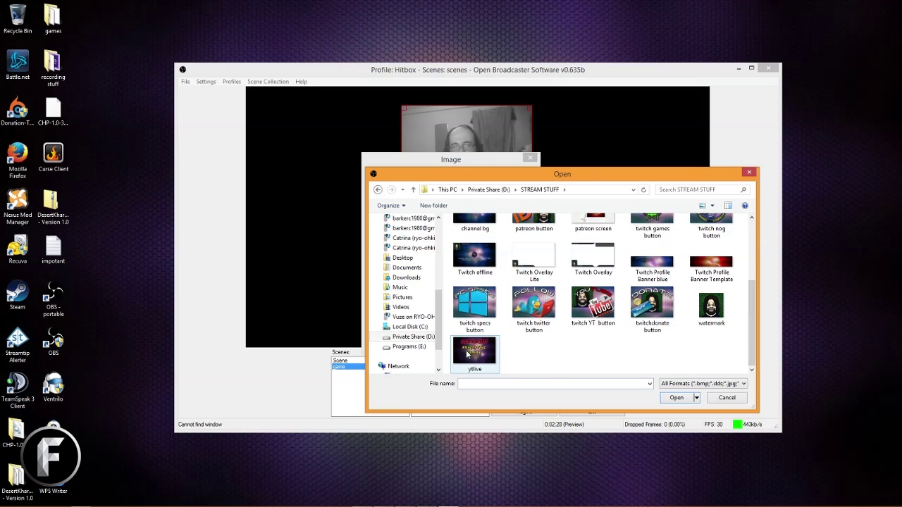
{"action": "scroll", "coordinate": [469, 356], "scroll_direction": "up", "scroll_amount": 3}
{"action": "scroll", "coordinate": [471, 356], "scroll_direction": "down", "scroll_amount": 3}
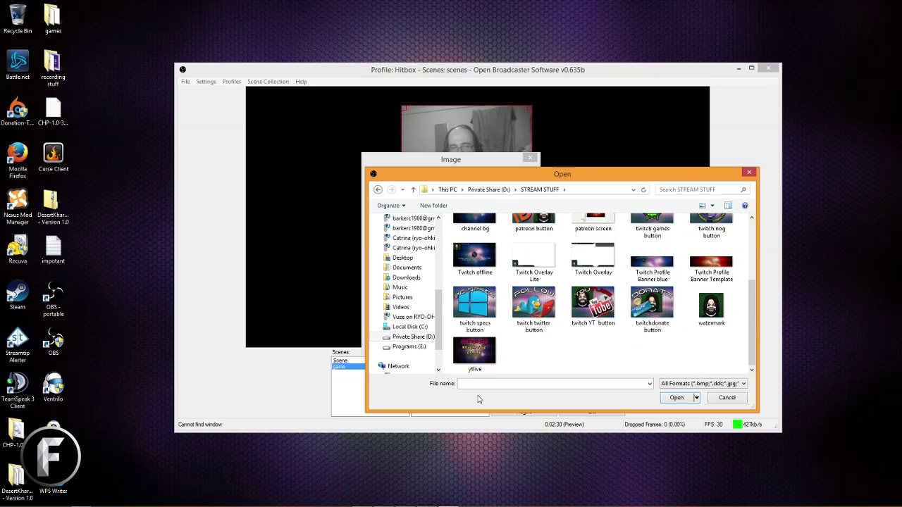
{"action": "double_click", "coordinate": [474, 356]}
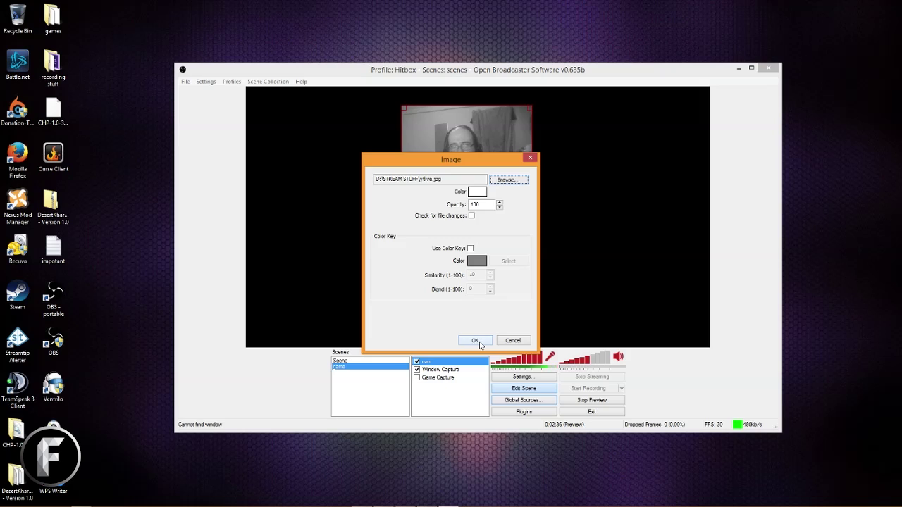
{"action": "left_click", "coordinate": [477, 343]}
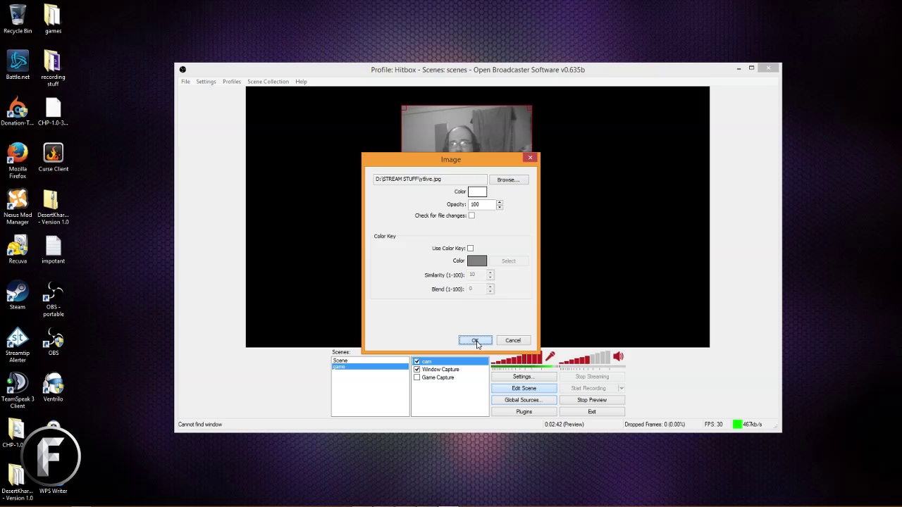
{"action": "left_click", "coordinate": [477, 342]}
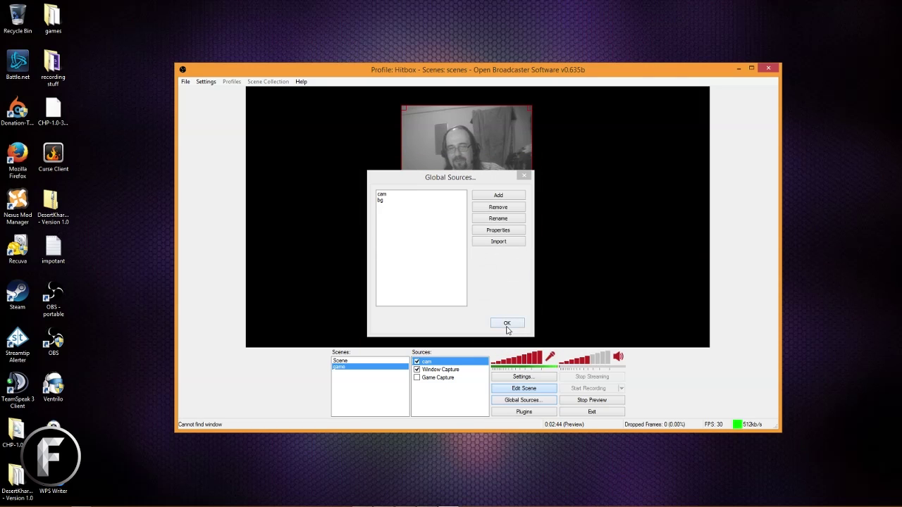
Step: Add the global bg source to the game scene and enlarge the background image in the preview
{"action": "left_click", "coordinate": [506, 323]}
{"action": "right_click", "coordinate": [443, 404]}
{"action": "mouse_move", "coordinate": [461, 404]}
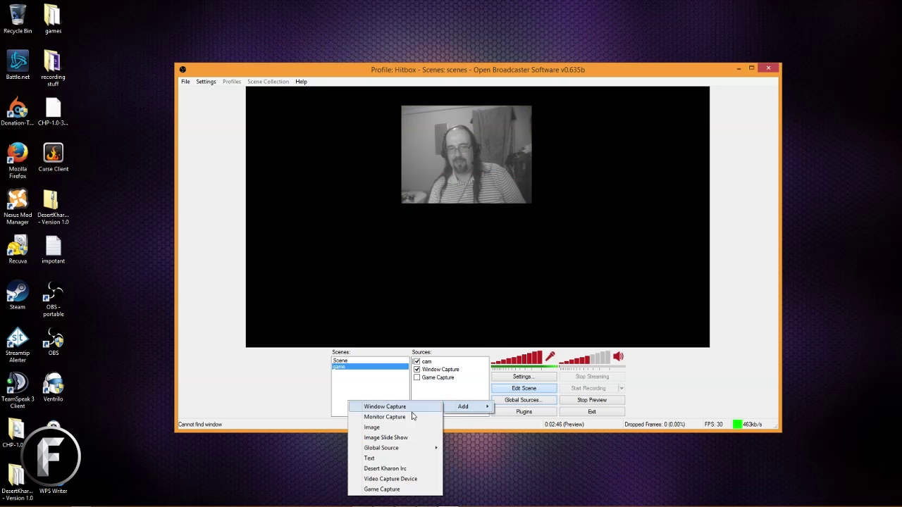
{"action": "mouse_move", "coordinate": [386, 450]}
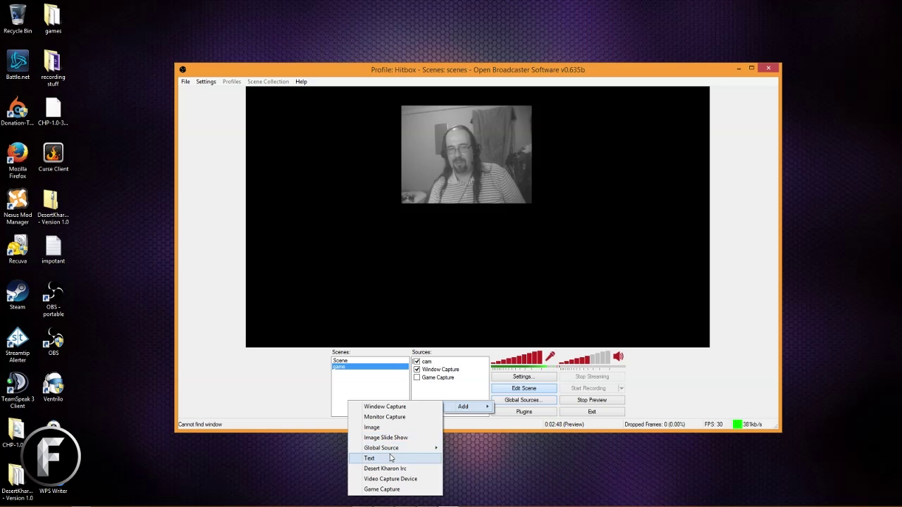
{"action": "left_click", "coordinate": [316, 458]}
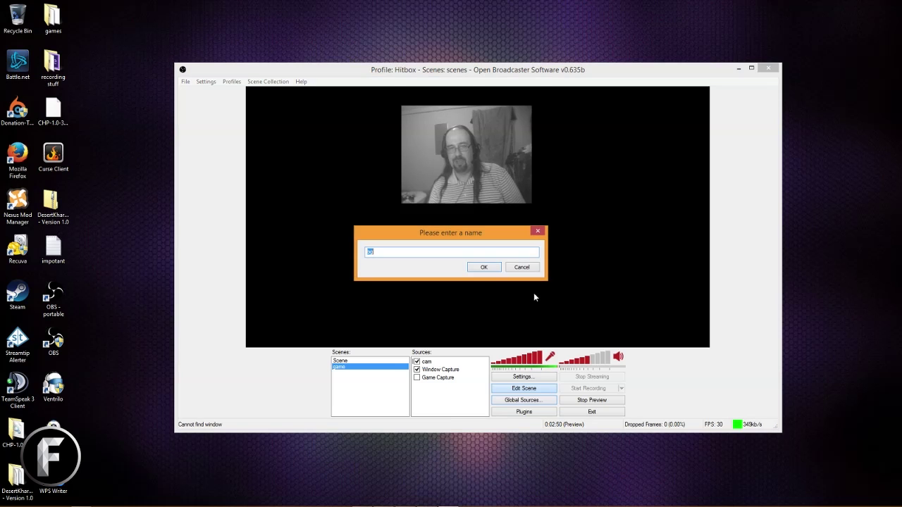
{"action": "left_click", "coordinate": [484, 268]}
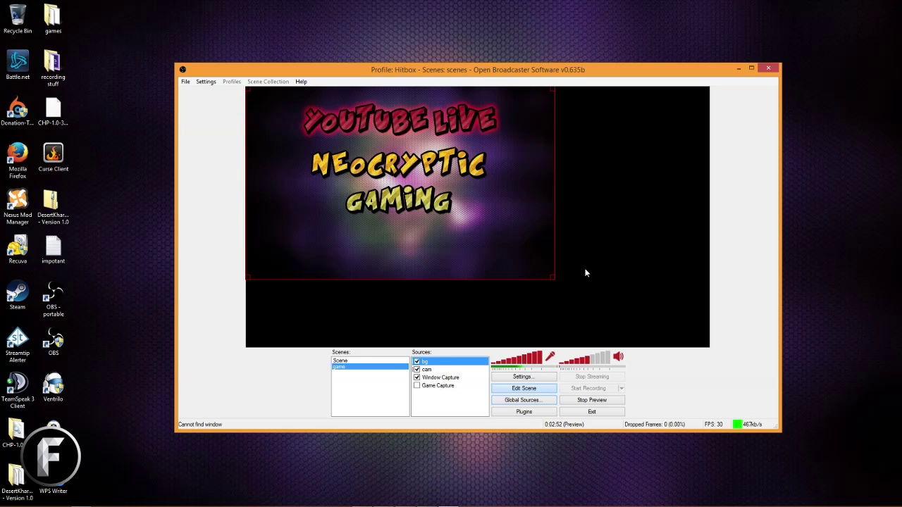
{"action": "left_click_drag", "start_coordinate": [553, 277], "coordinate": [579, 285]}
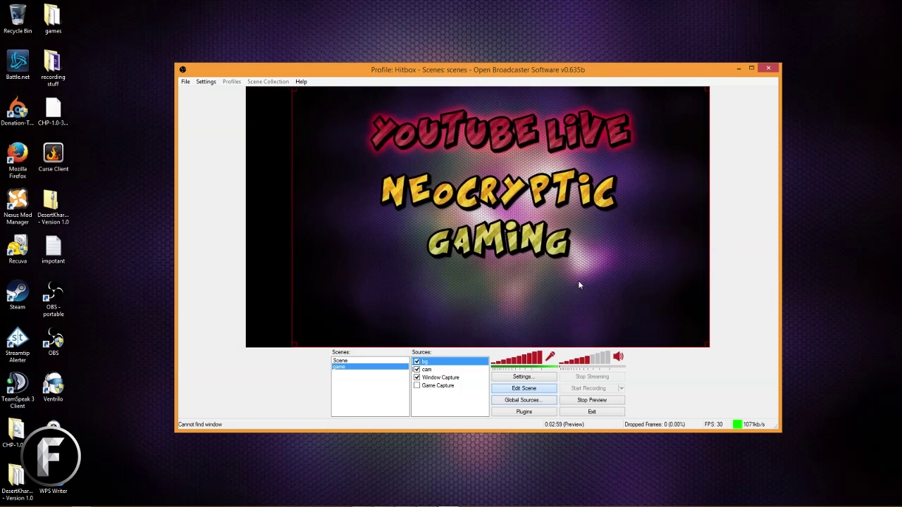
Step: Move the bg source to the bottom so it sits behind the webcam
{"action": "right_click", "coordinate": [443, 366]}
{"action": "mouse_move", "coordinate": [465, 383]}
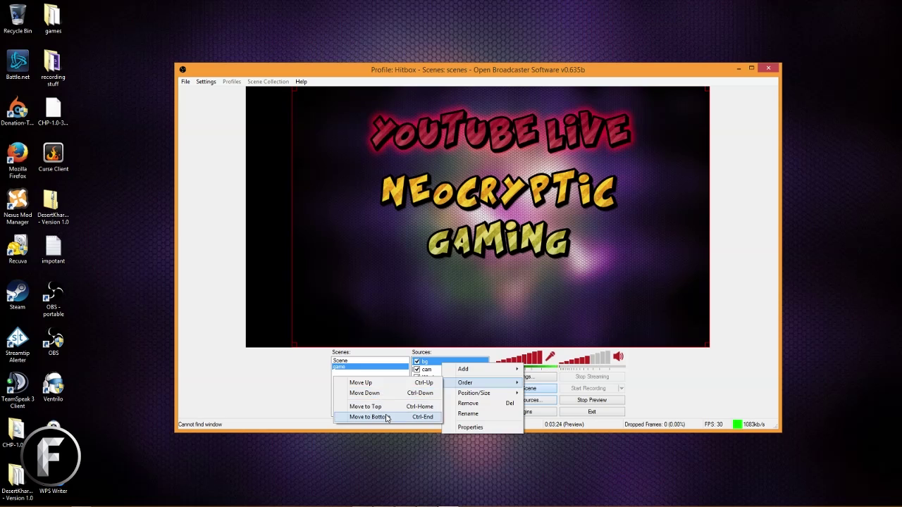
{"action": "left_click", "coordinate": [383, 416]}
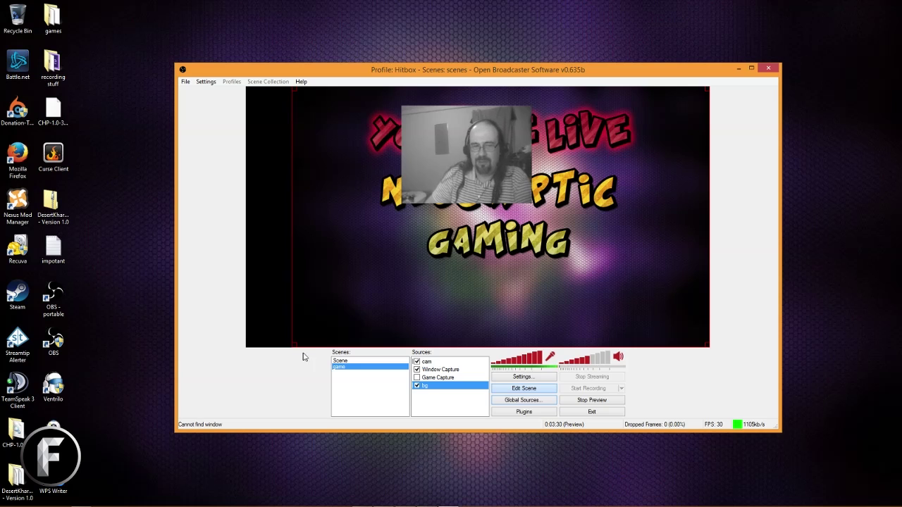
Step: Switch between the game scene and Scene, ending on the overlay scene Scene
{"action": "left_click", "coordinate": [367, 362]}
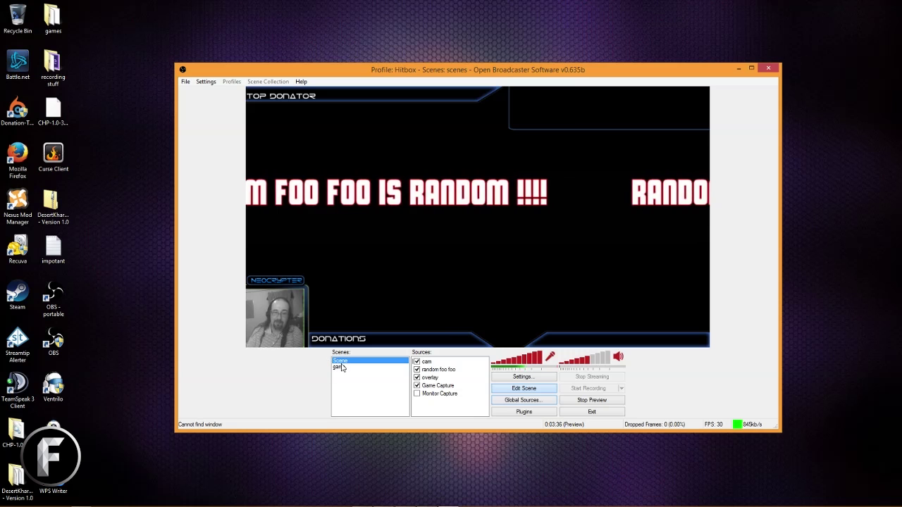
{"action": "left_click", "coordinate": [341, 367]}
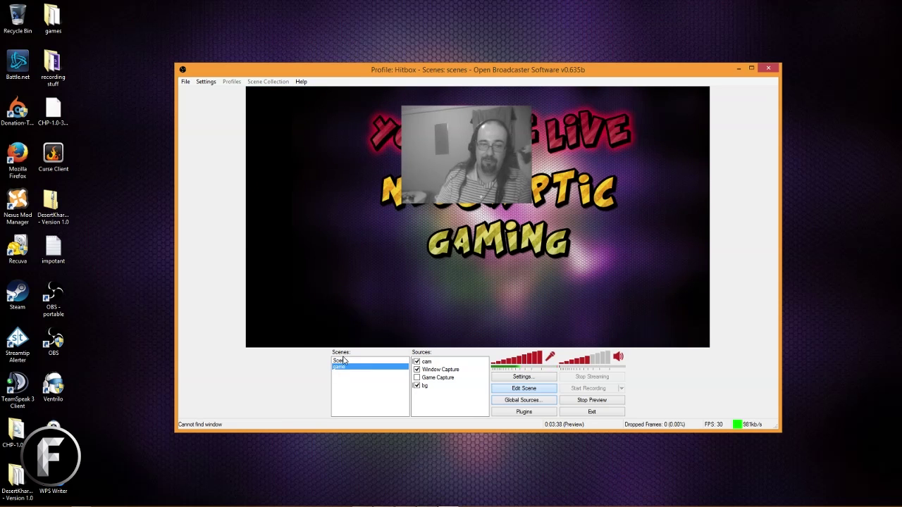
{"action": "left_click", "coordinate": [343, 361]}
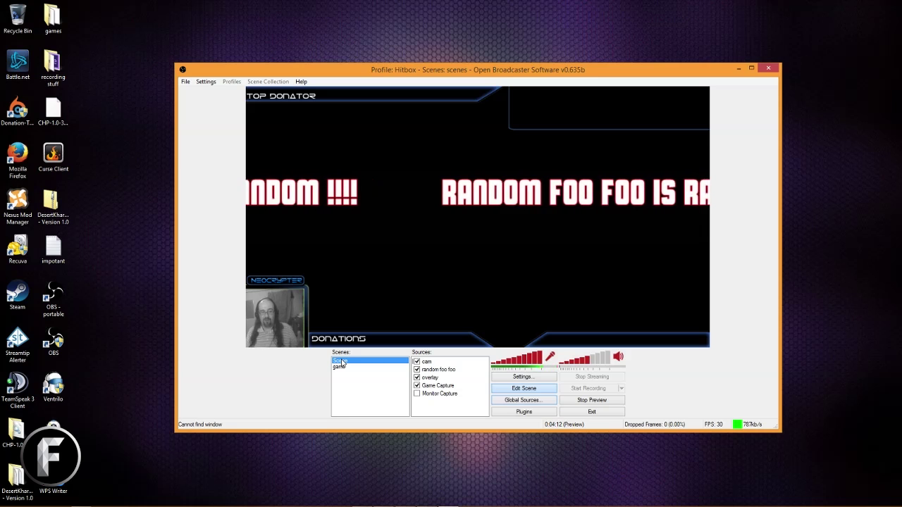
Step: Assign the hotkey Q to the overlay scene named Scene
{"action": "right_click", "coordinate": [342, 363]}
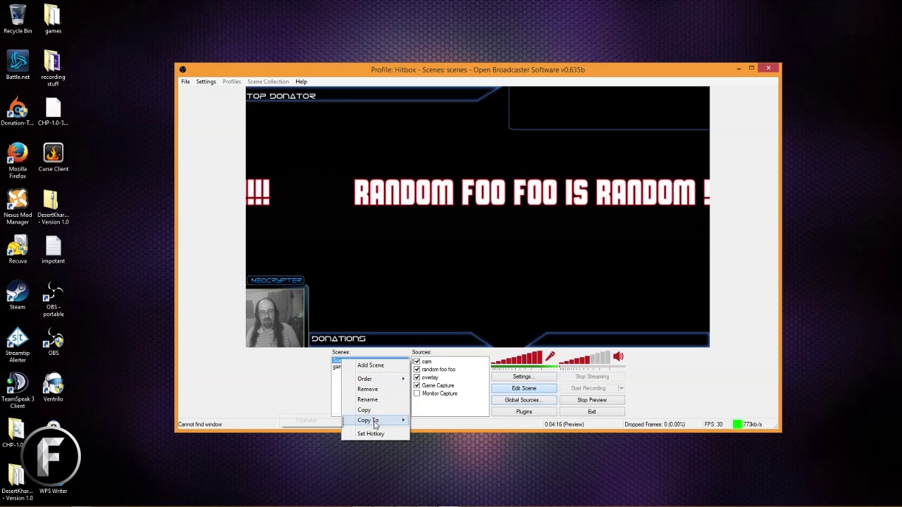
{"action": "mouse_move", "coordinate": [375, 382]}
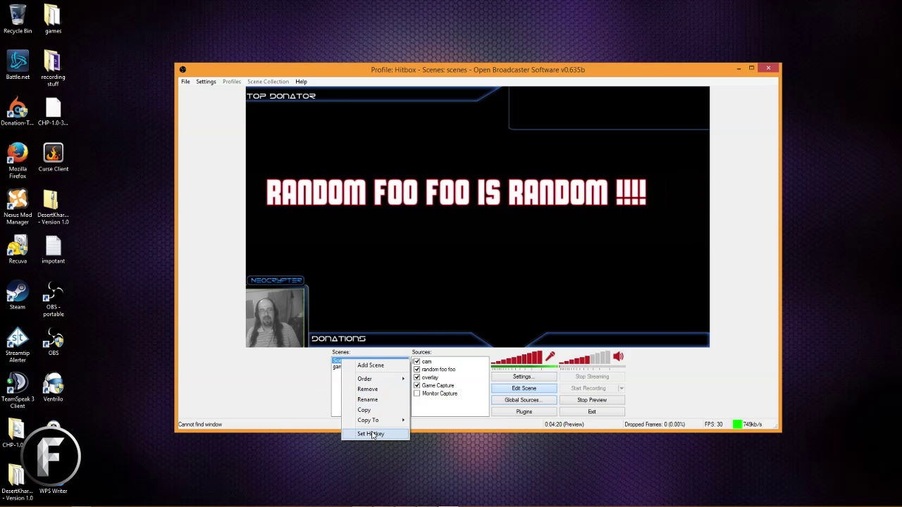
{"action": "left_click", "coordinate": [372, 435]}
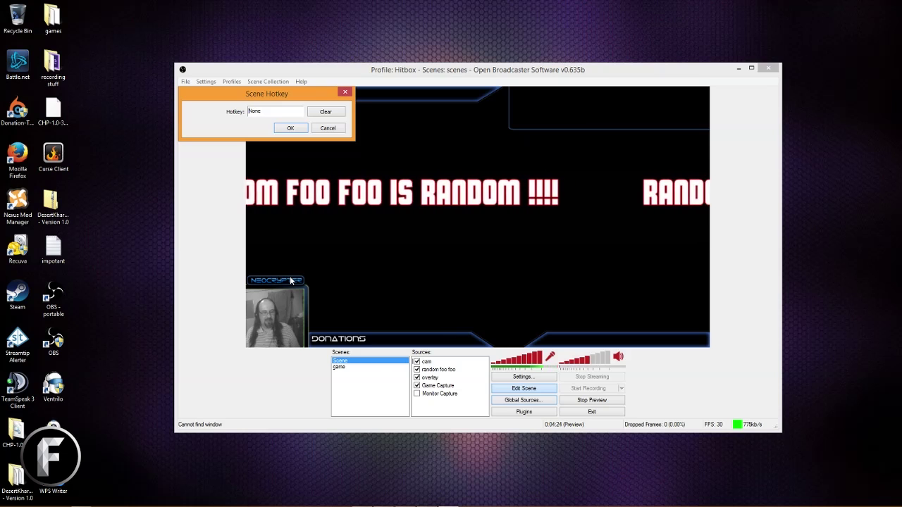
{"action": "key", "text": "q"}
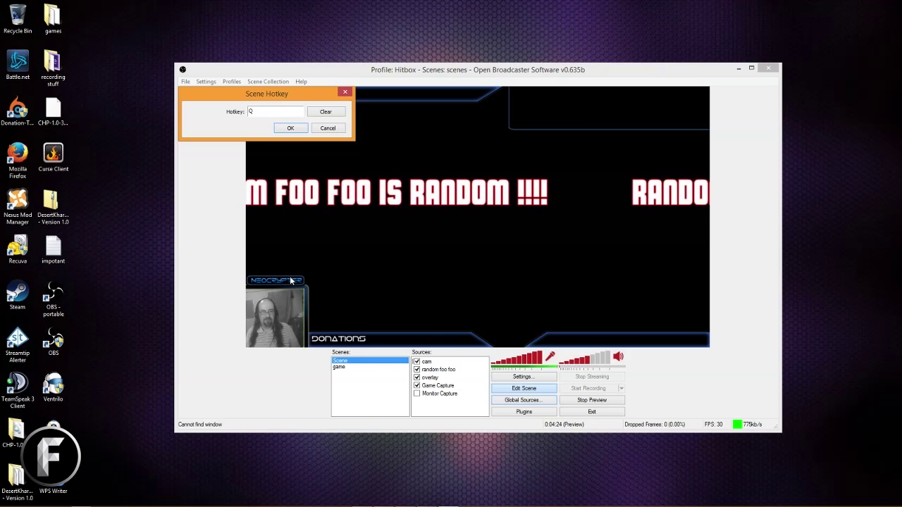
{"action": "left_click", "coordinate": [290, 128]}
Step: Assign the hotkey W to the game scene
{"action": "right_click", "coordinate": [346, 367]}
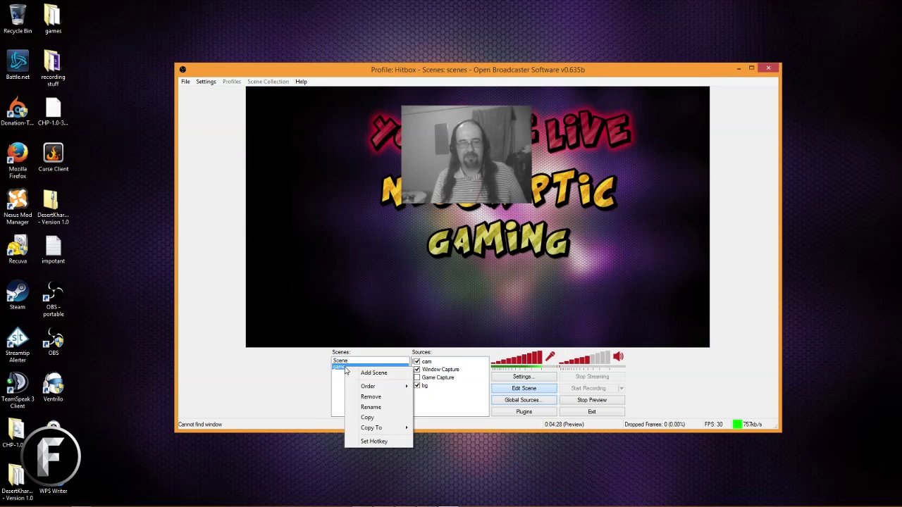
{"action": "mouse_move", "coordinate": [379, 391]}
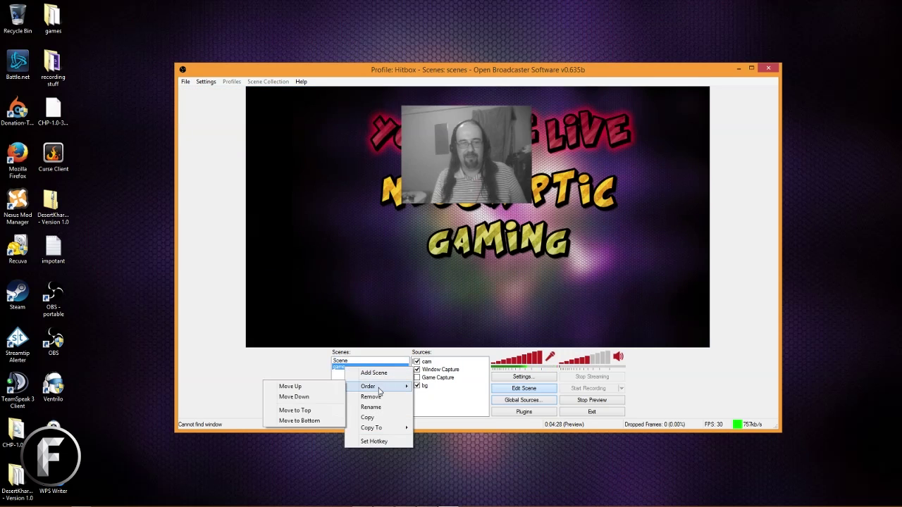
{"action": "left_click", "coordinate": [373, 441]}
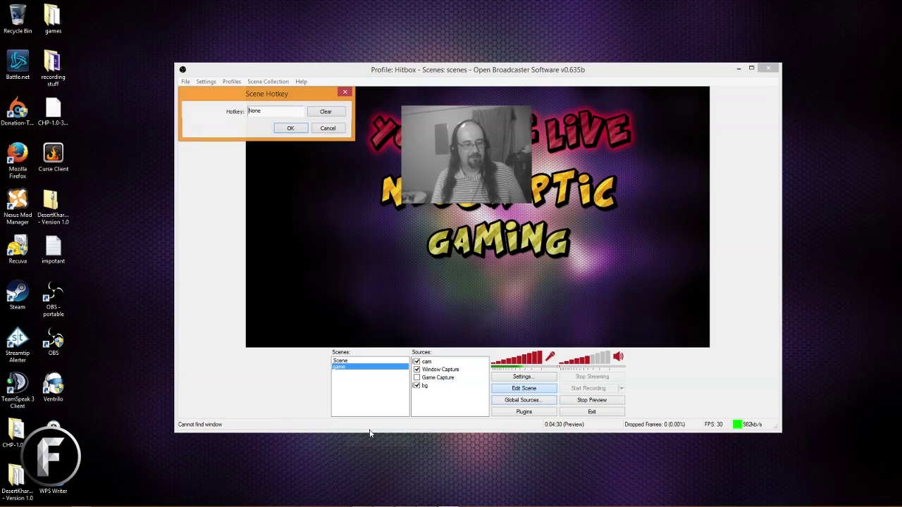
{"action": "left_click", "coordinate": [292, 131]}
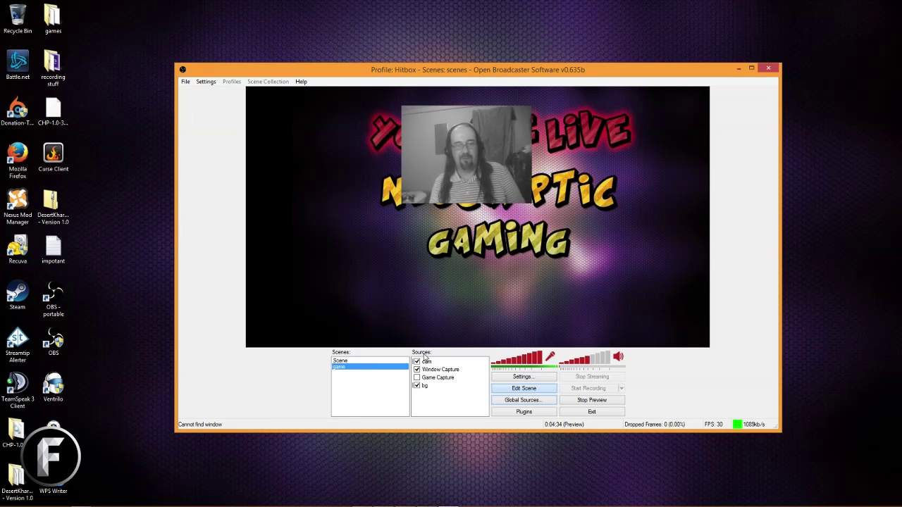
{"action": "key", "text": "Up"}
{"action": "key", "text": "Down"}
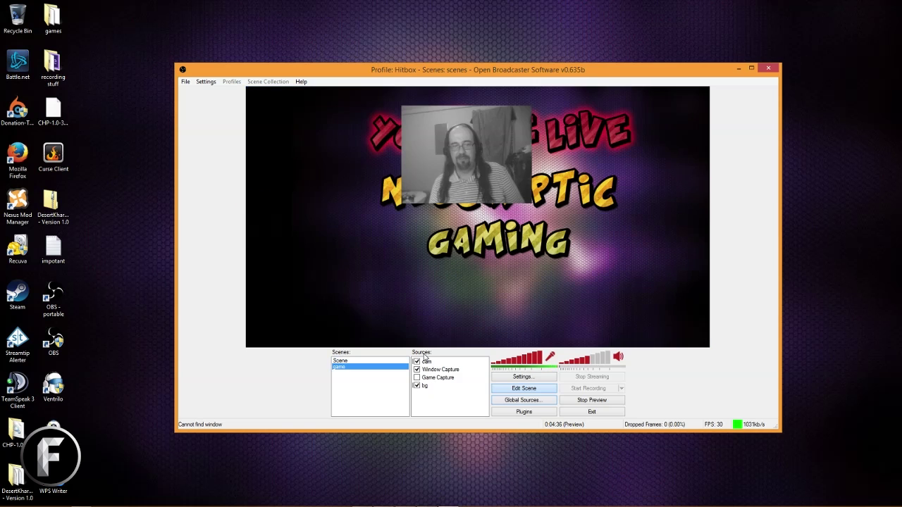
{"action": "key", "text": "Up"}
{"action": "key", "text": "Down"}
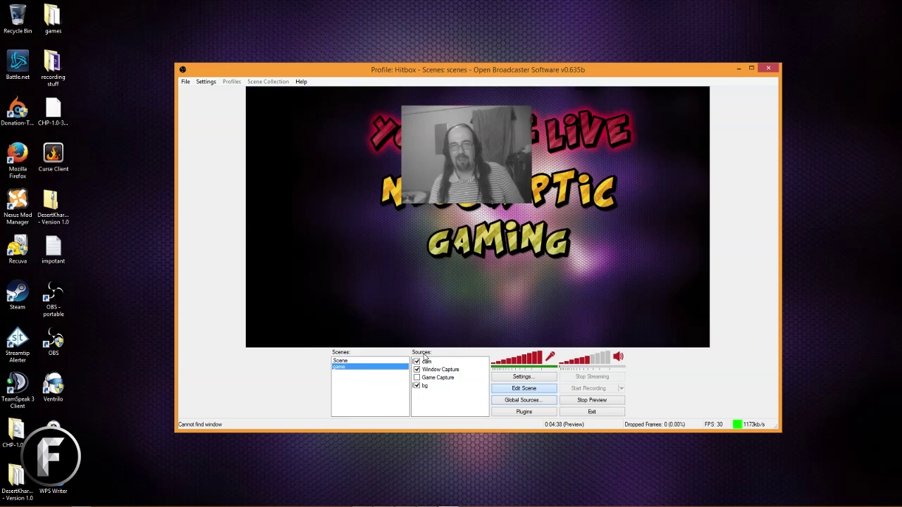
{"action": "key", "text": "Up"}
{"action": "key", "text": "Down"}
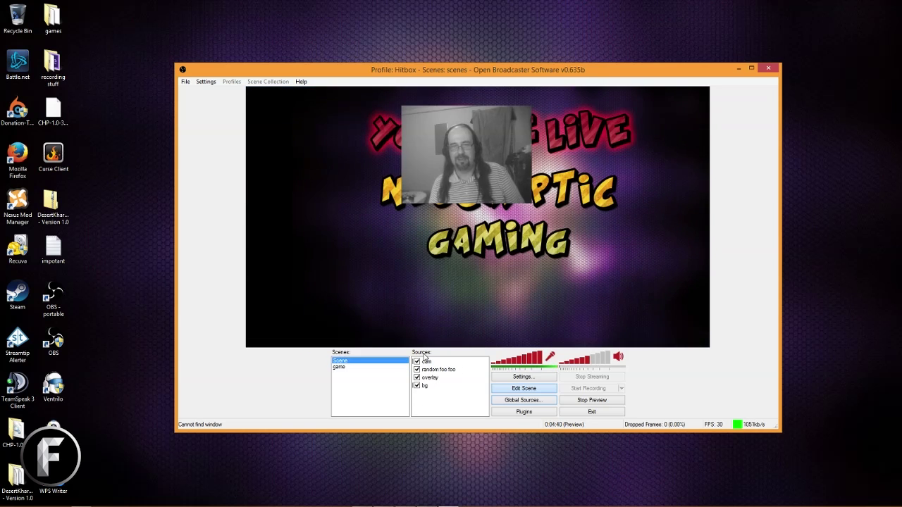
{"action": "key", "text": "Up"}
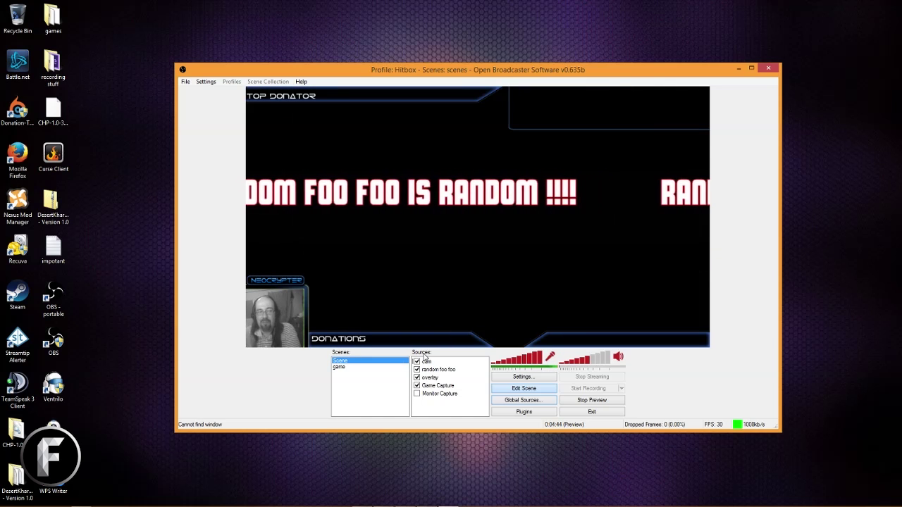
{"action": "key", "text": "Down"}
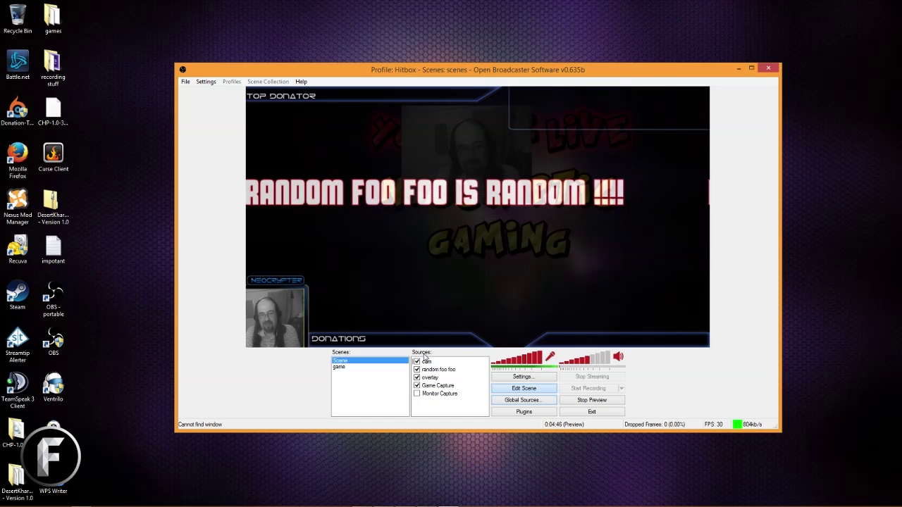
{"action": "key", "text": "Up"}
{"action": "key", "text": "Down"}
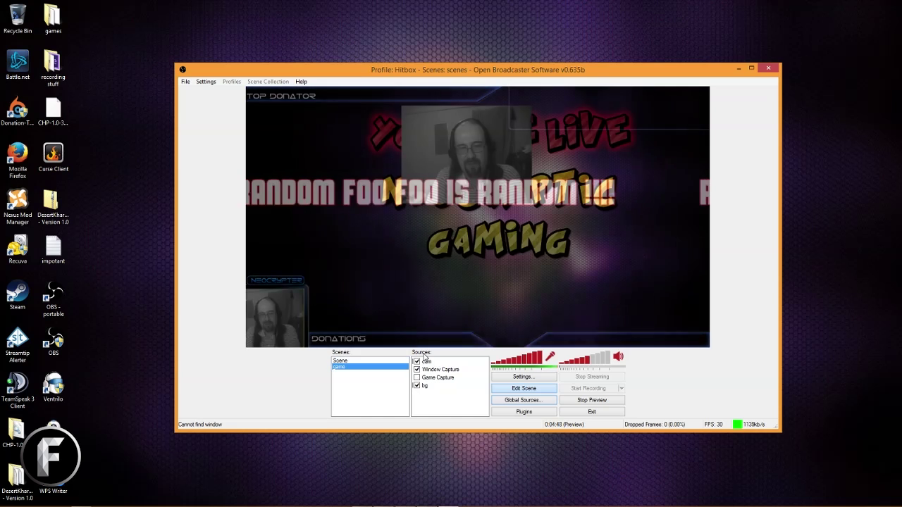
{"action": "key", "text": "Up"}
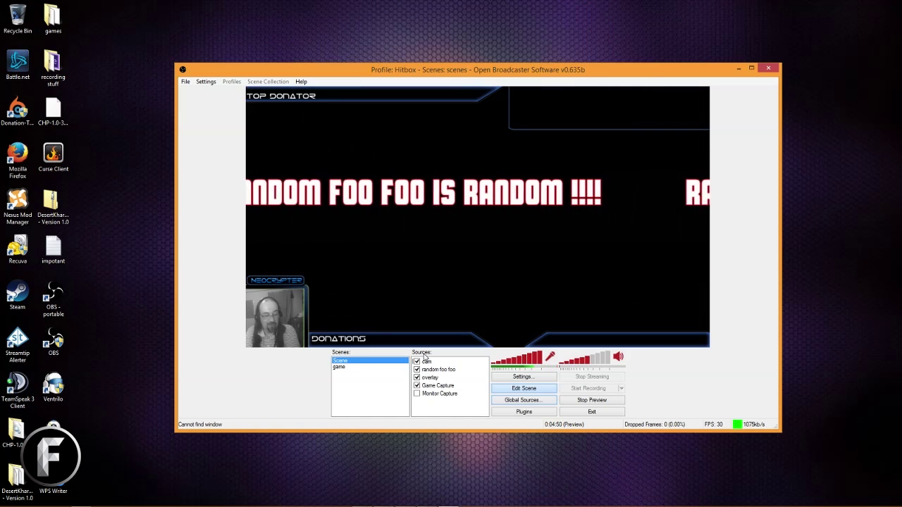
{"action": "key", "text": "Down"}
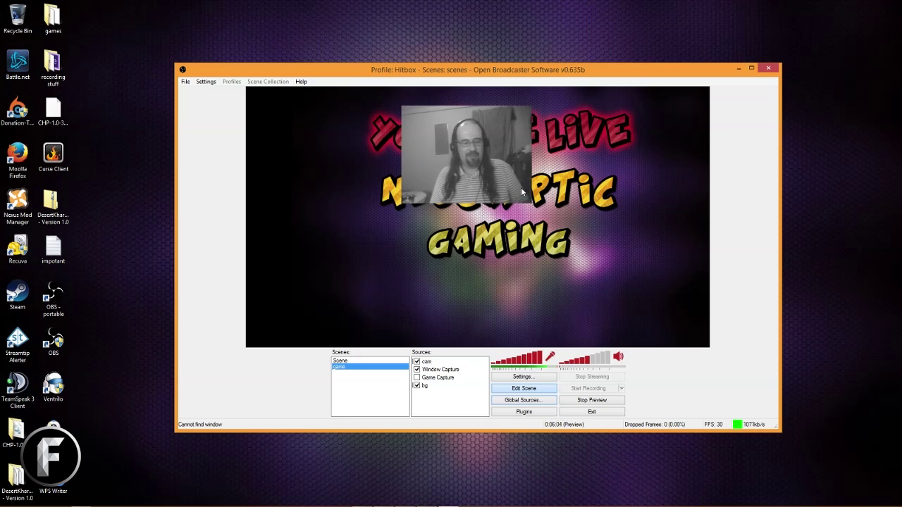
Step: Toggle the live scene between game and Scene three times, finishing on Scene
{"action": "key", "text": "Down"}
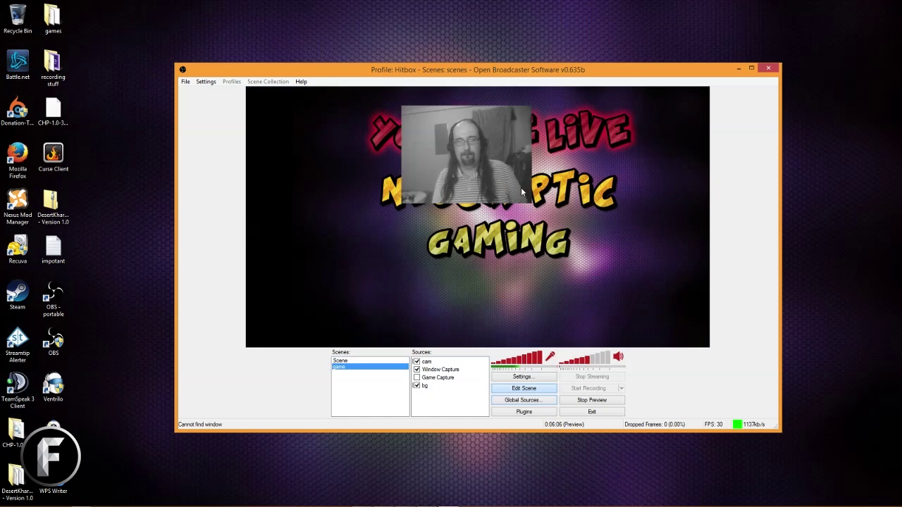
{"action": "key", "text": "Up"}
{"action": "key", "text": "Down"}
{"action": "key", "text": "Up"}
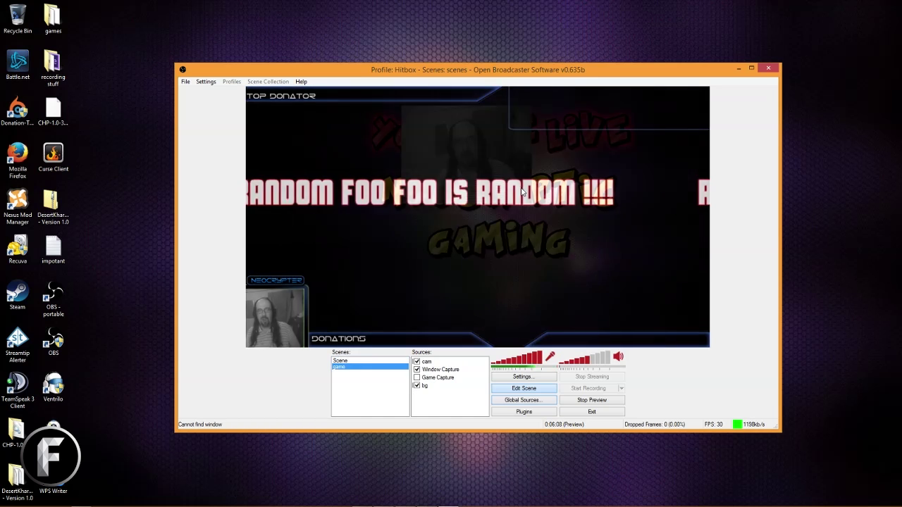
{"action": "key", "text": "Down"}
{"action": "key", "text": "Up"}
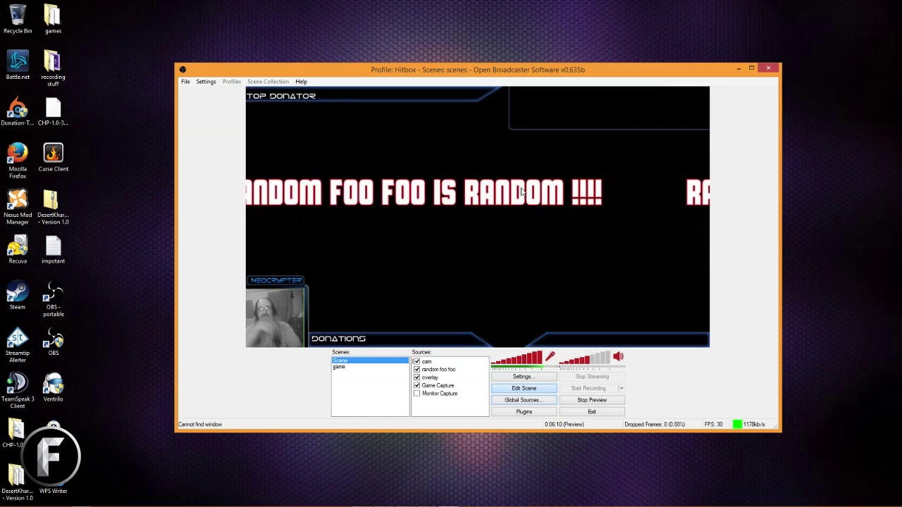